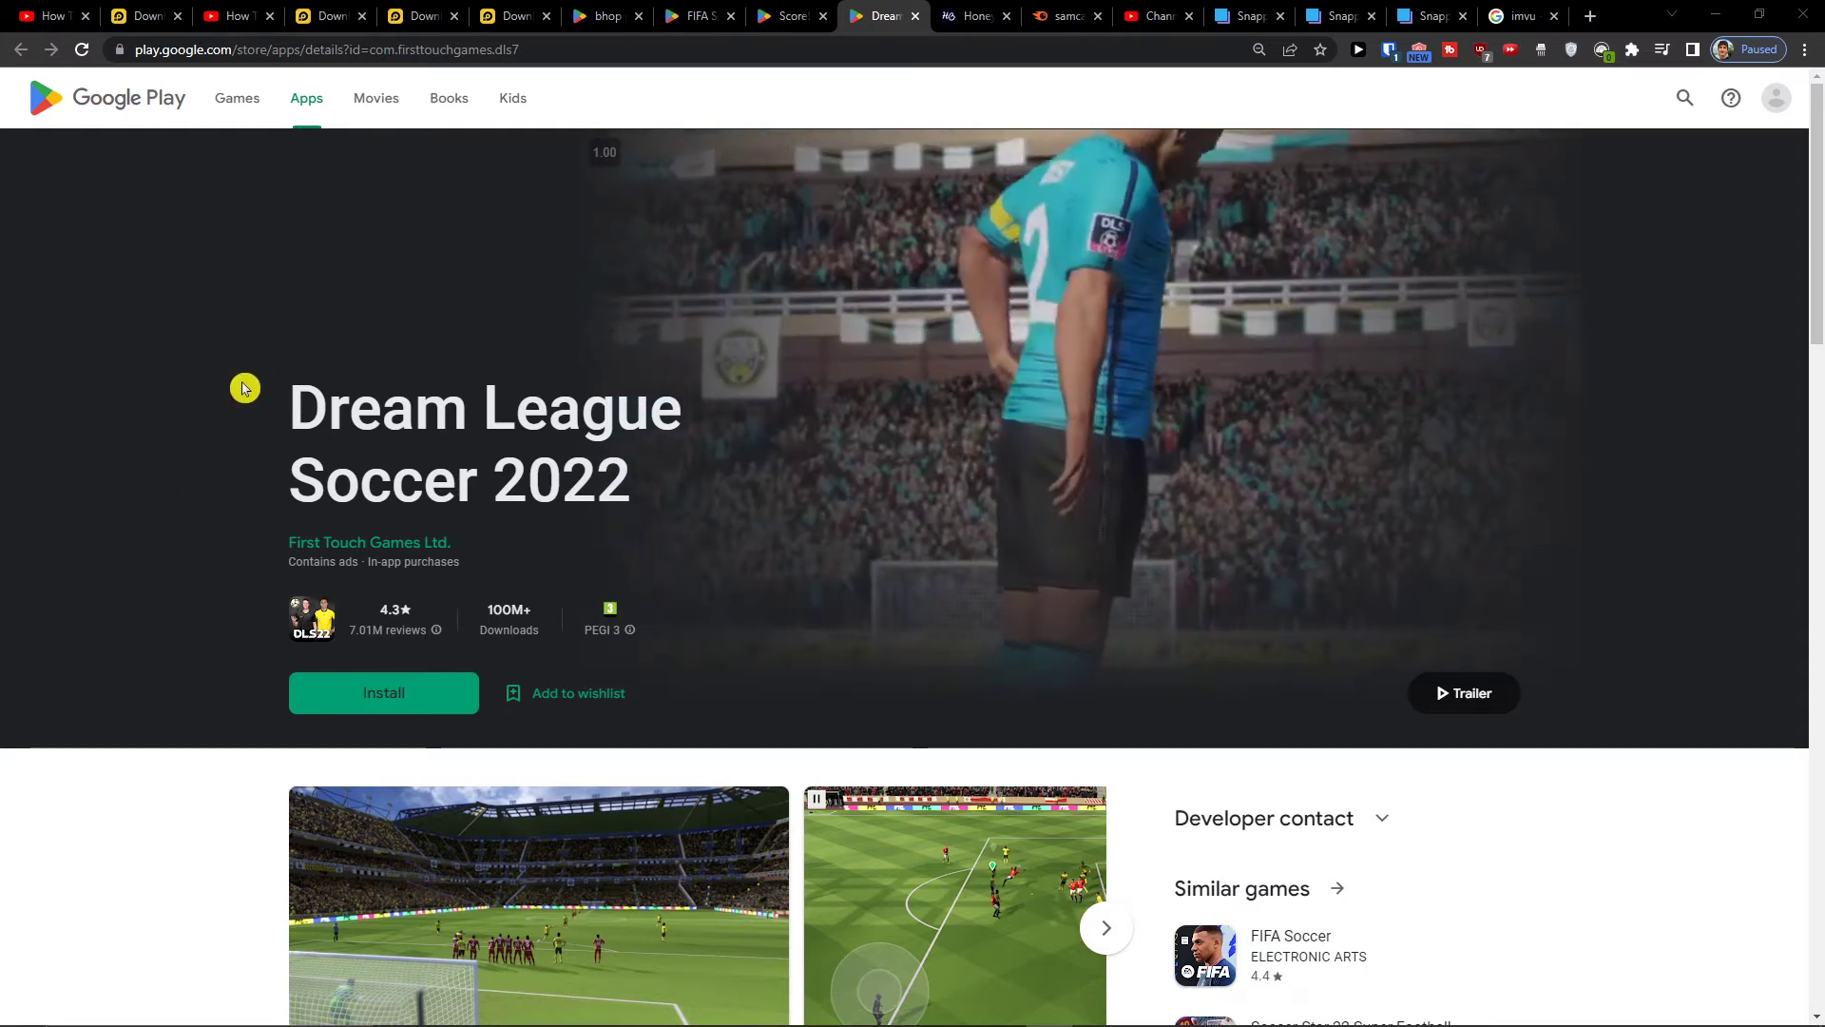
Copy the title Dream League Soccer 2022 and download LDPlayer 9 through the bit.ly link in the YouTube video's description.
{"action": "mouse_move", "coordinate": [244, 387]}
{"action": "left_mouse_down"}
{"action": "mouse_move", "coordinate": [754, 528]}
{"action": "mouse_move", "coordinate": [276, 403]}
{"action": "left_mouse_up"}
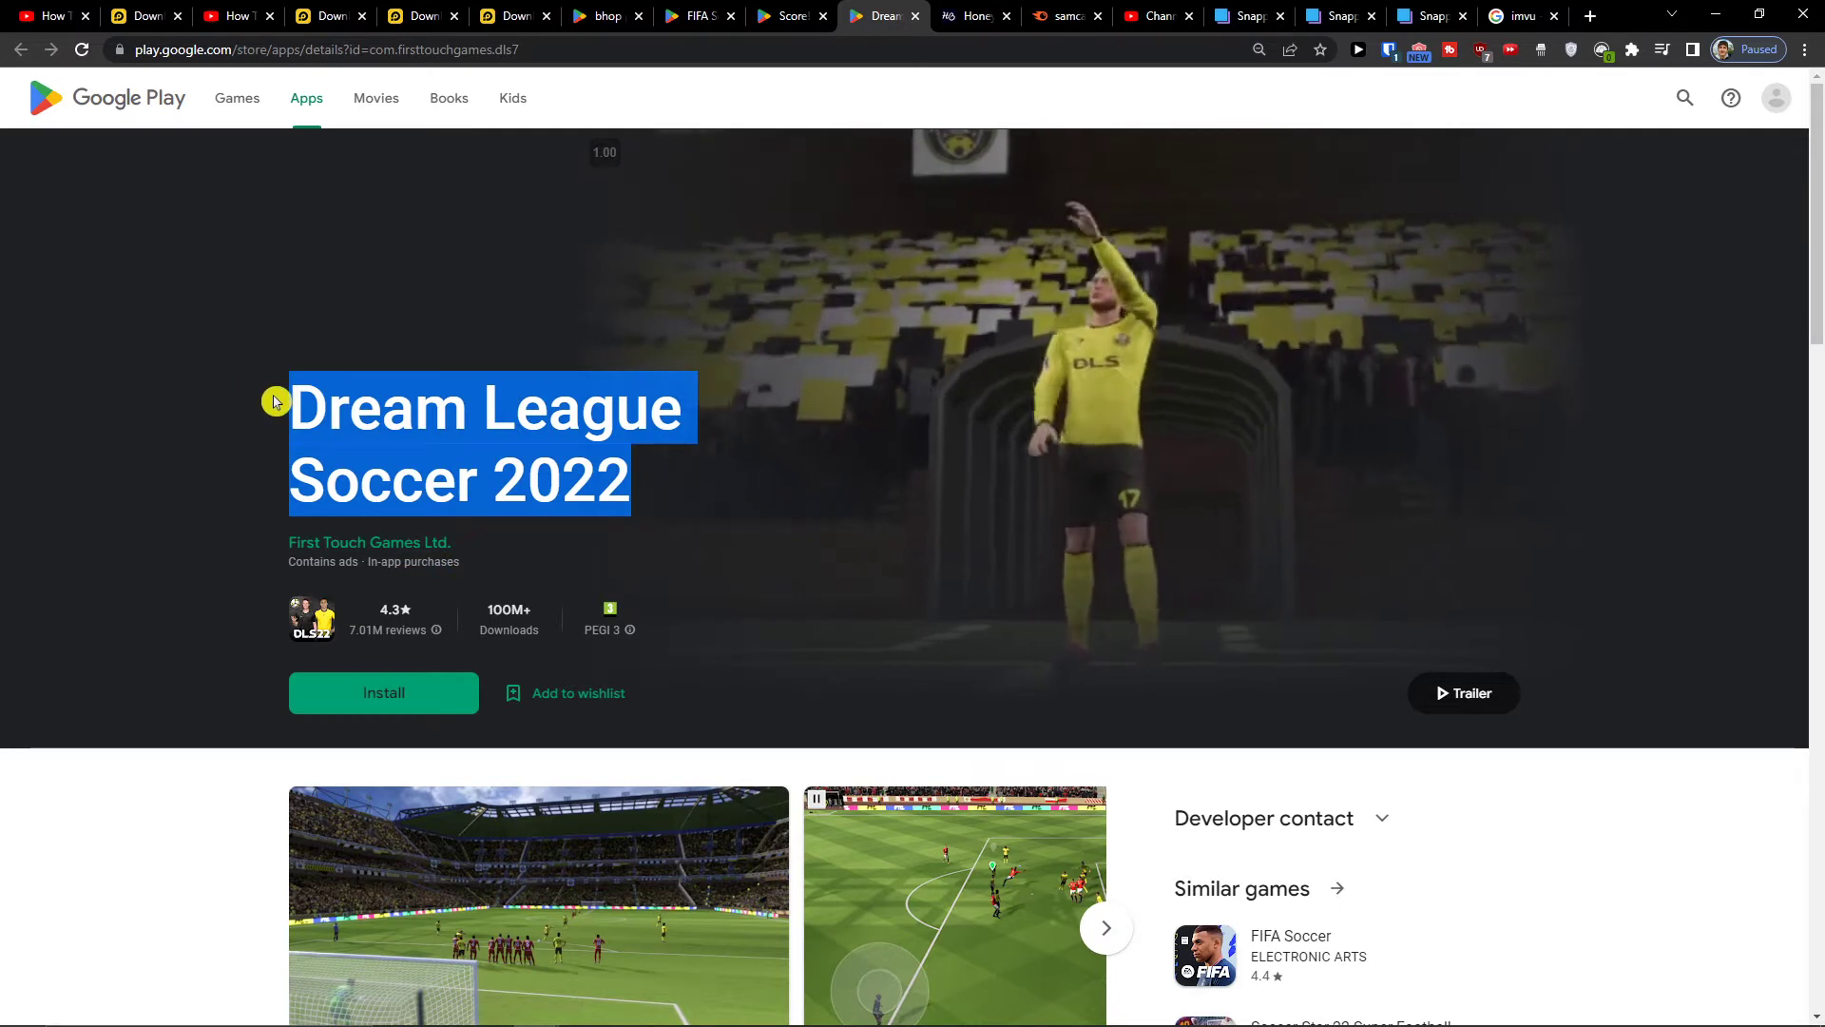
{"action": "left_click", "coordinate": [45, 9]}
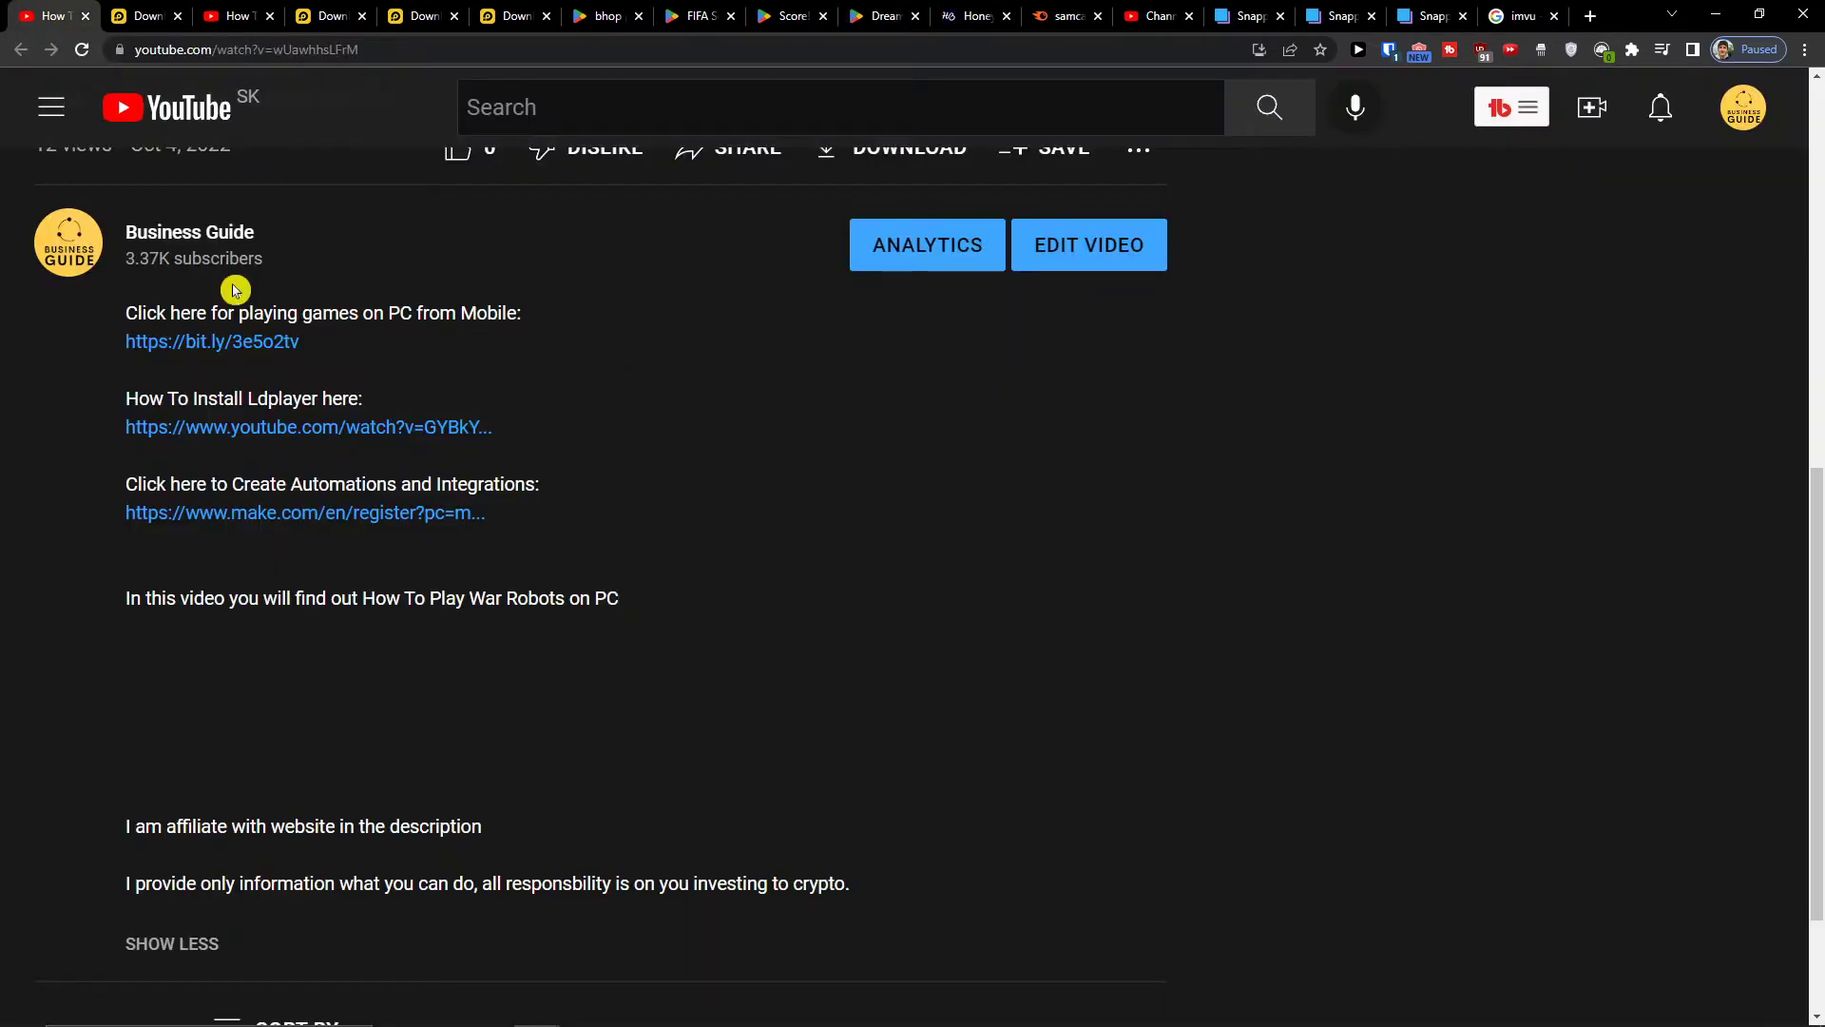
{"action": "middle_click", "coordinate": [270, 345]}
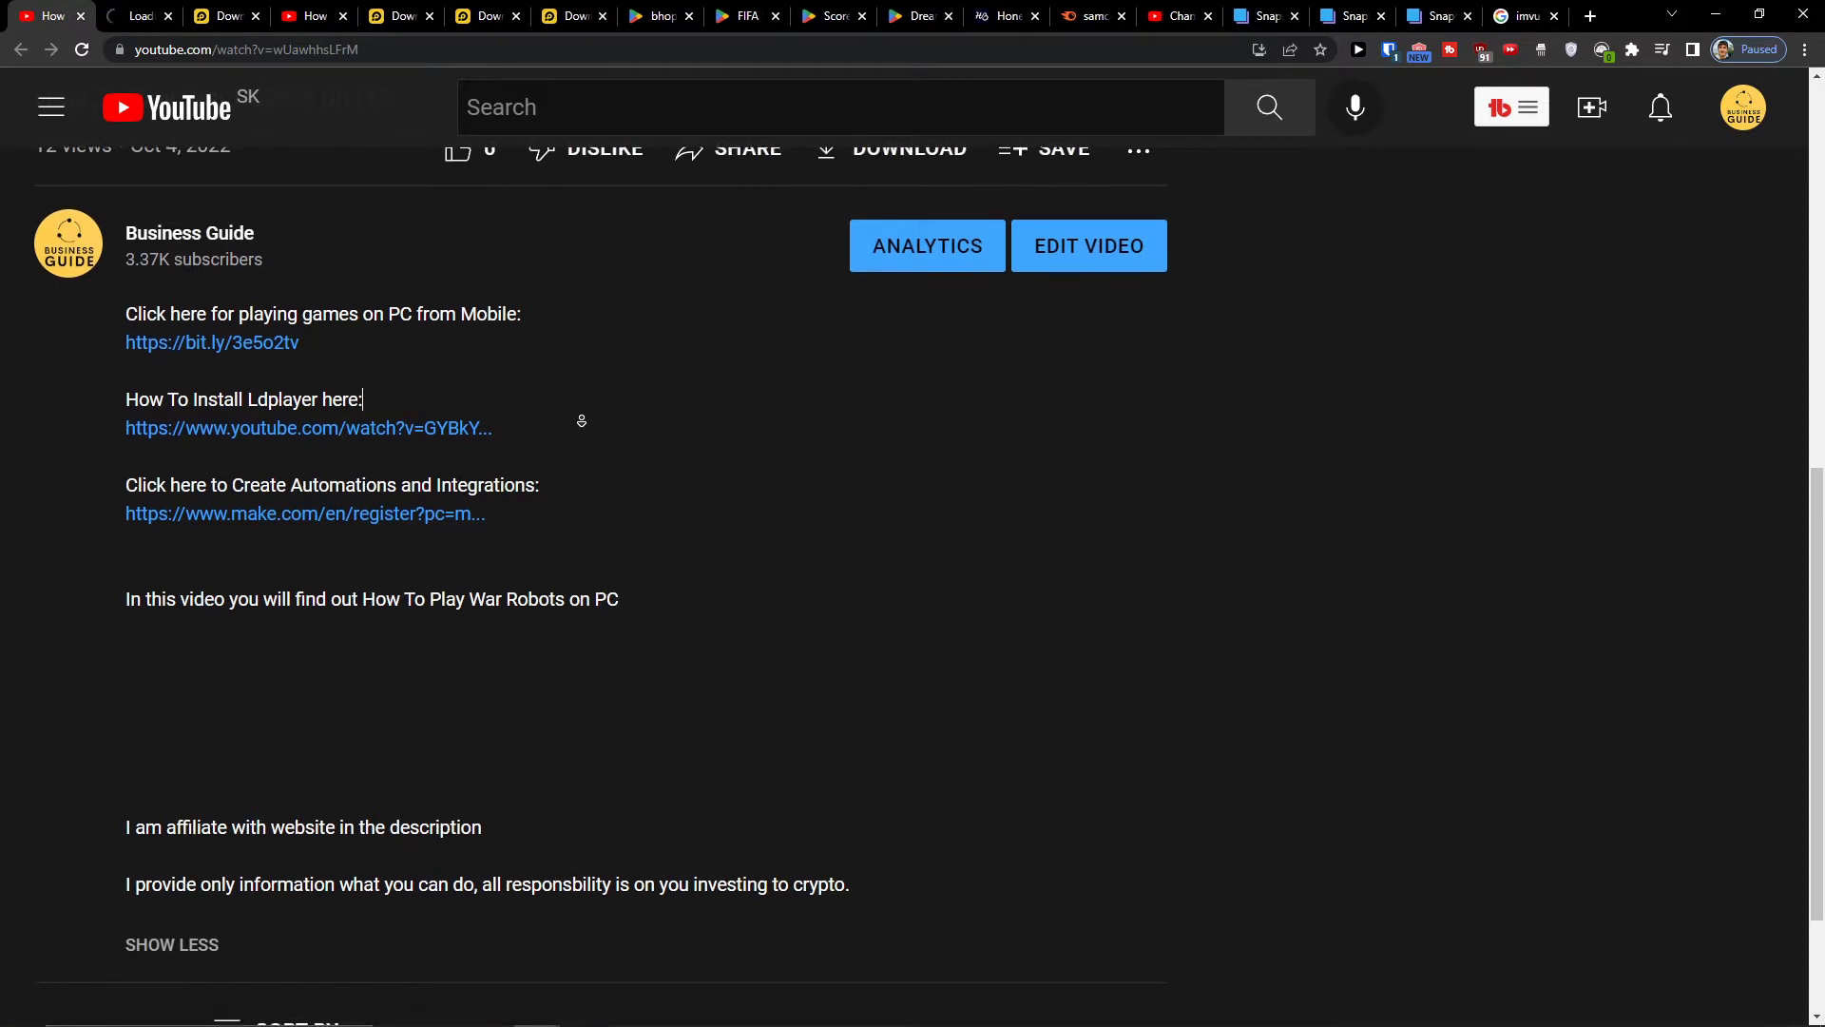
{"action": "left_click", "coordinate": [144, 16]}
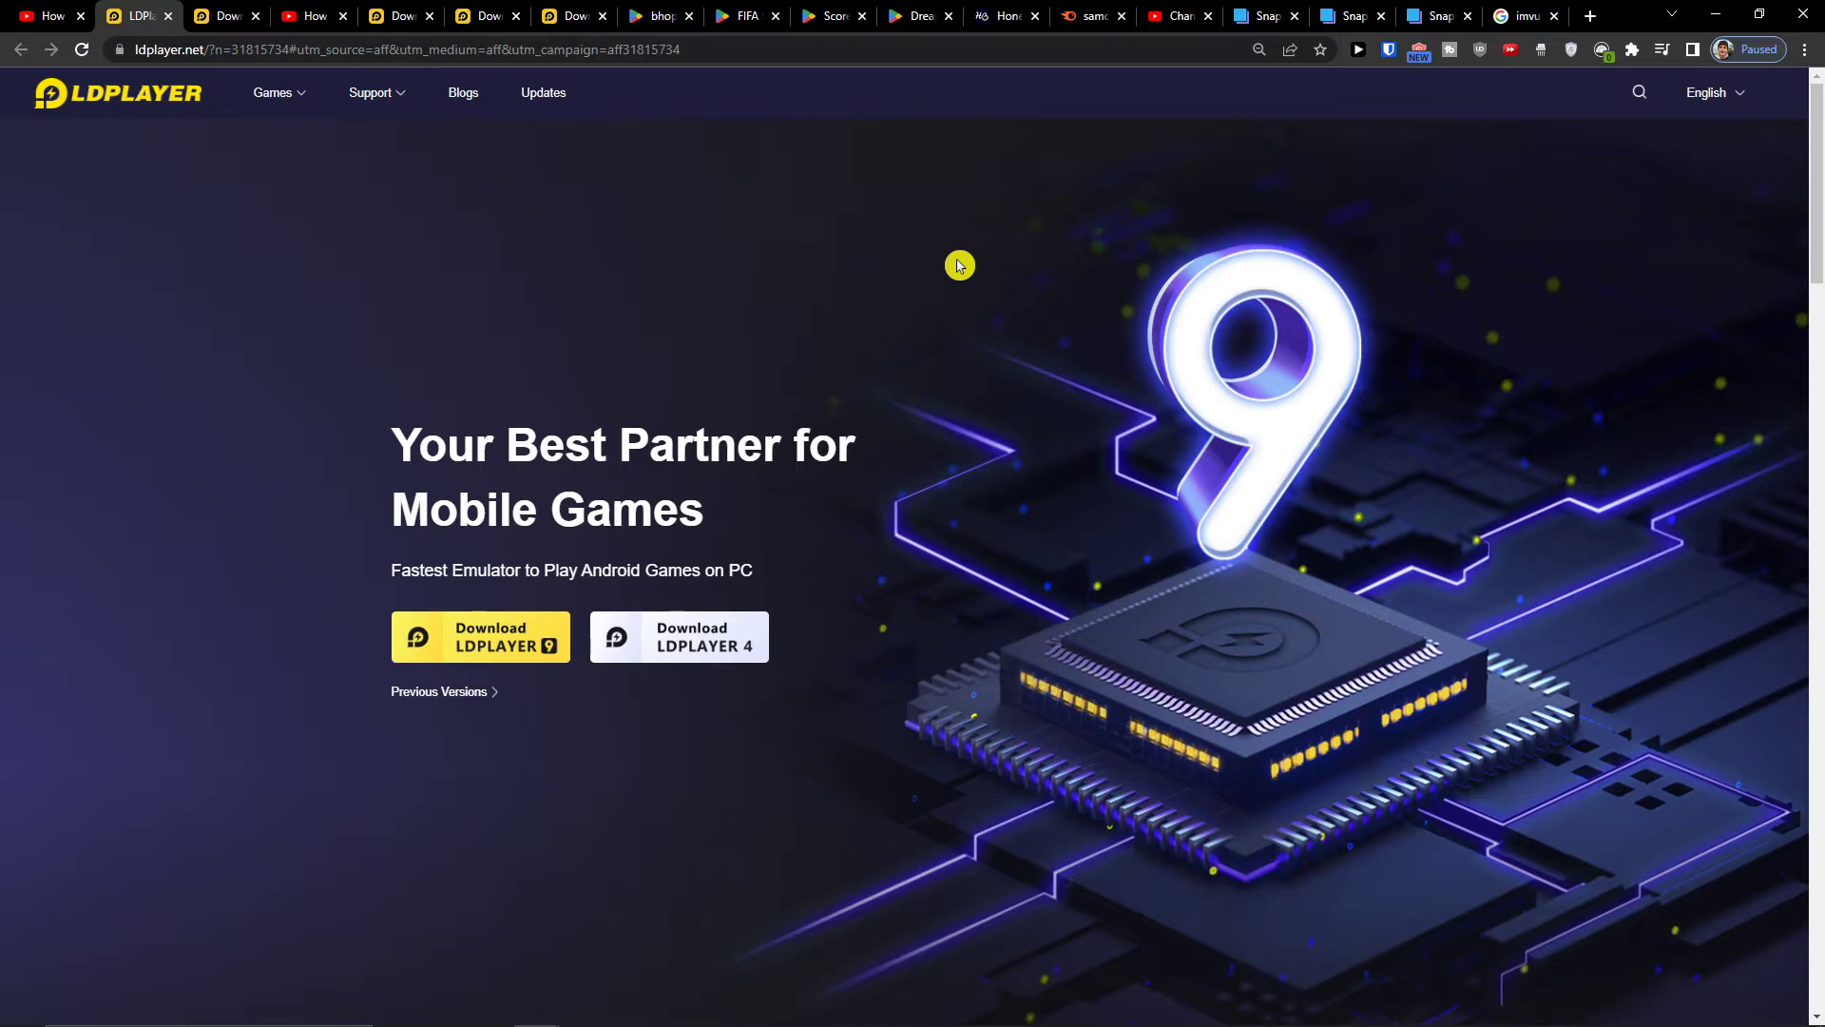
{"action": "left_click", "coordinate": [444, 629]}
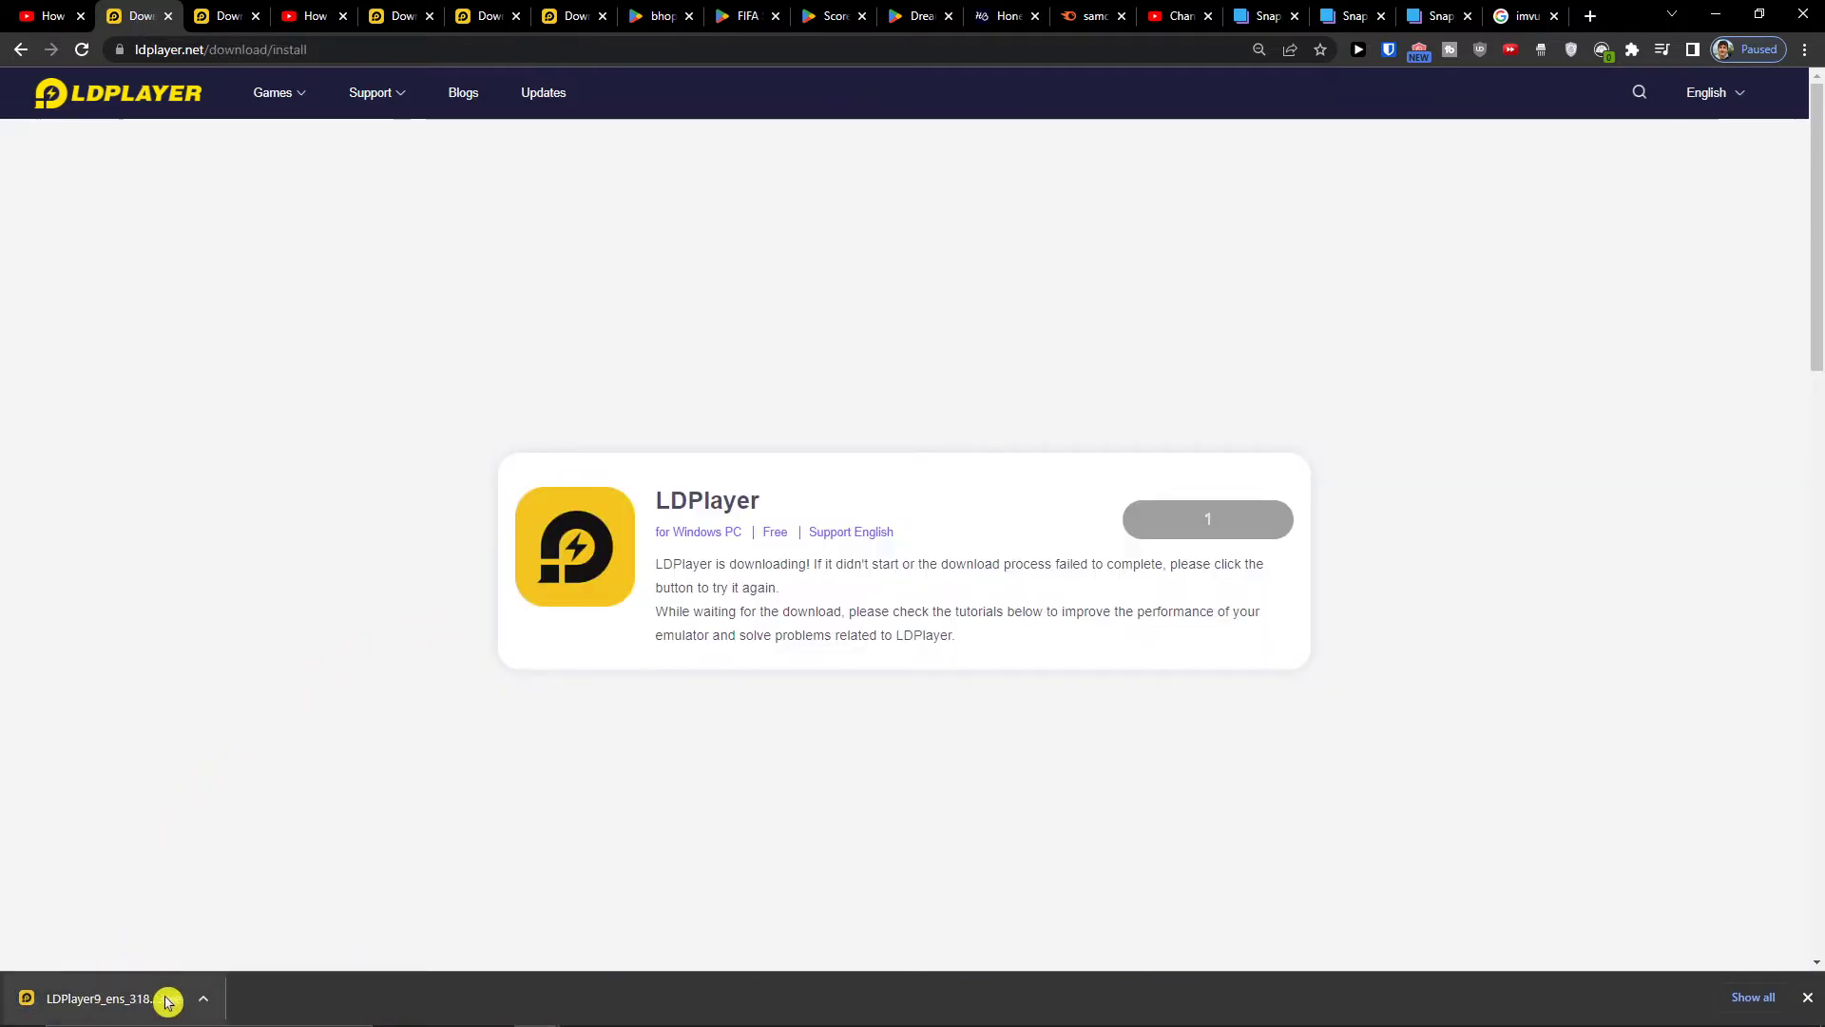
Play the video "How To Install LDplayer On your PC In 2022" from the beginning in full screen.
{"action": "left_click", "coordinate": [357, 9]}
{"action": "left_click", "coordinate": [29, 761]}
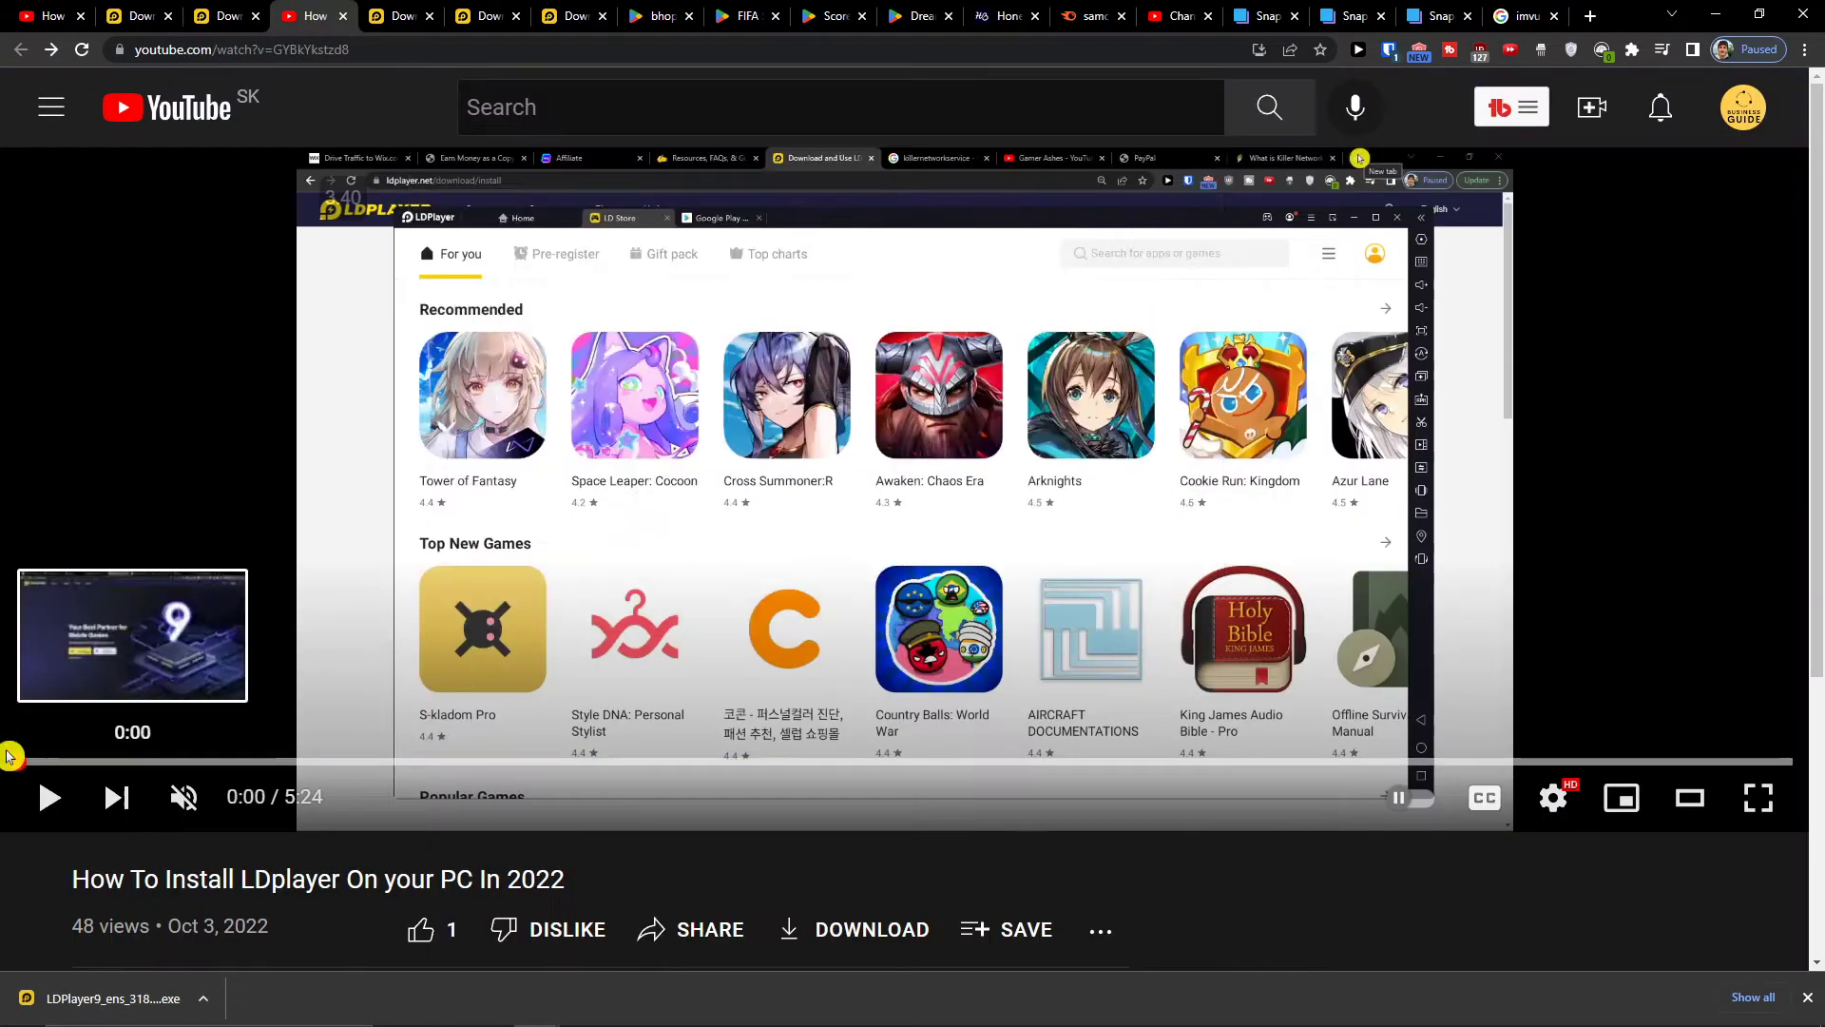
{"action": "double_click", "coordinate": [827, 521]}
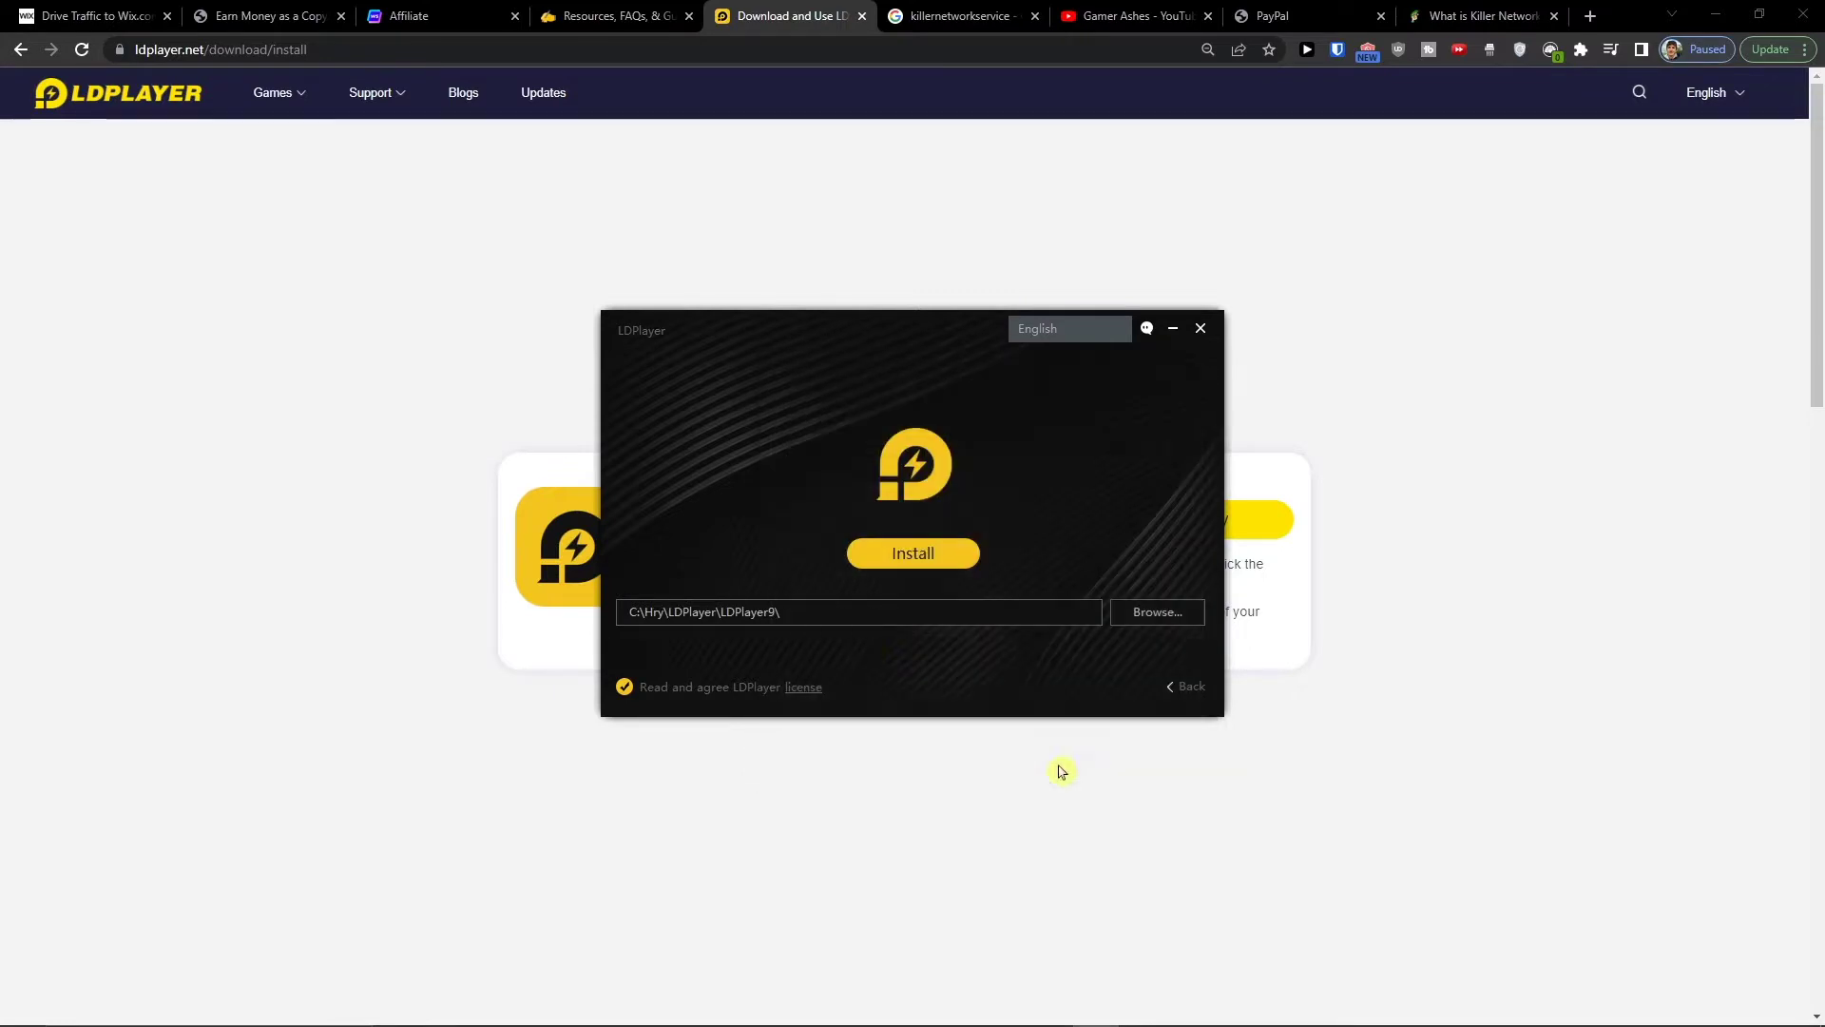
{"action": "left_click", "coordinate": [625, 686]}
{"action": "left_click", "coordinate": [625, 687]}
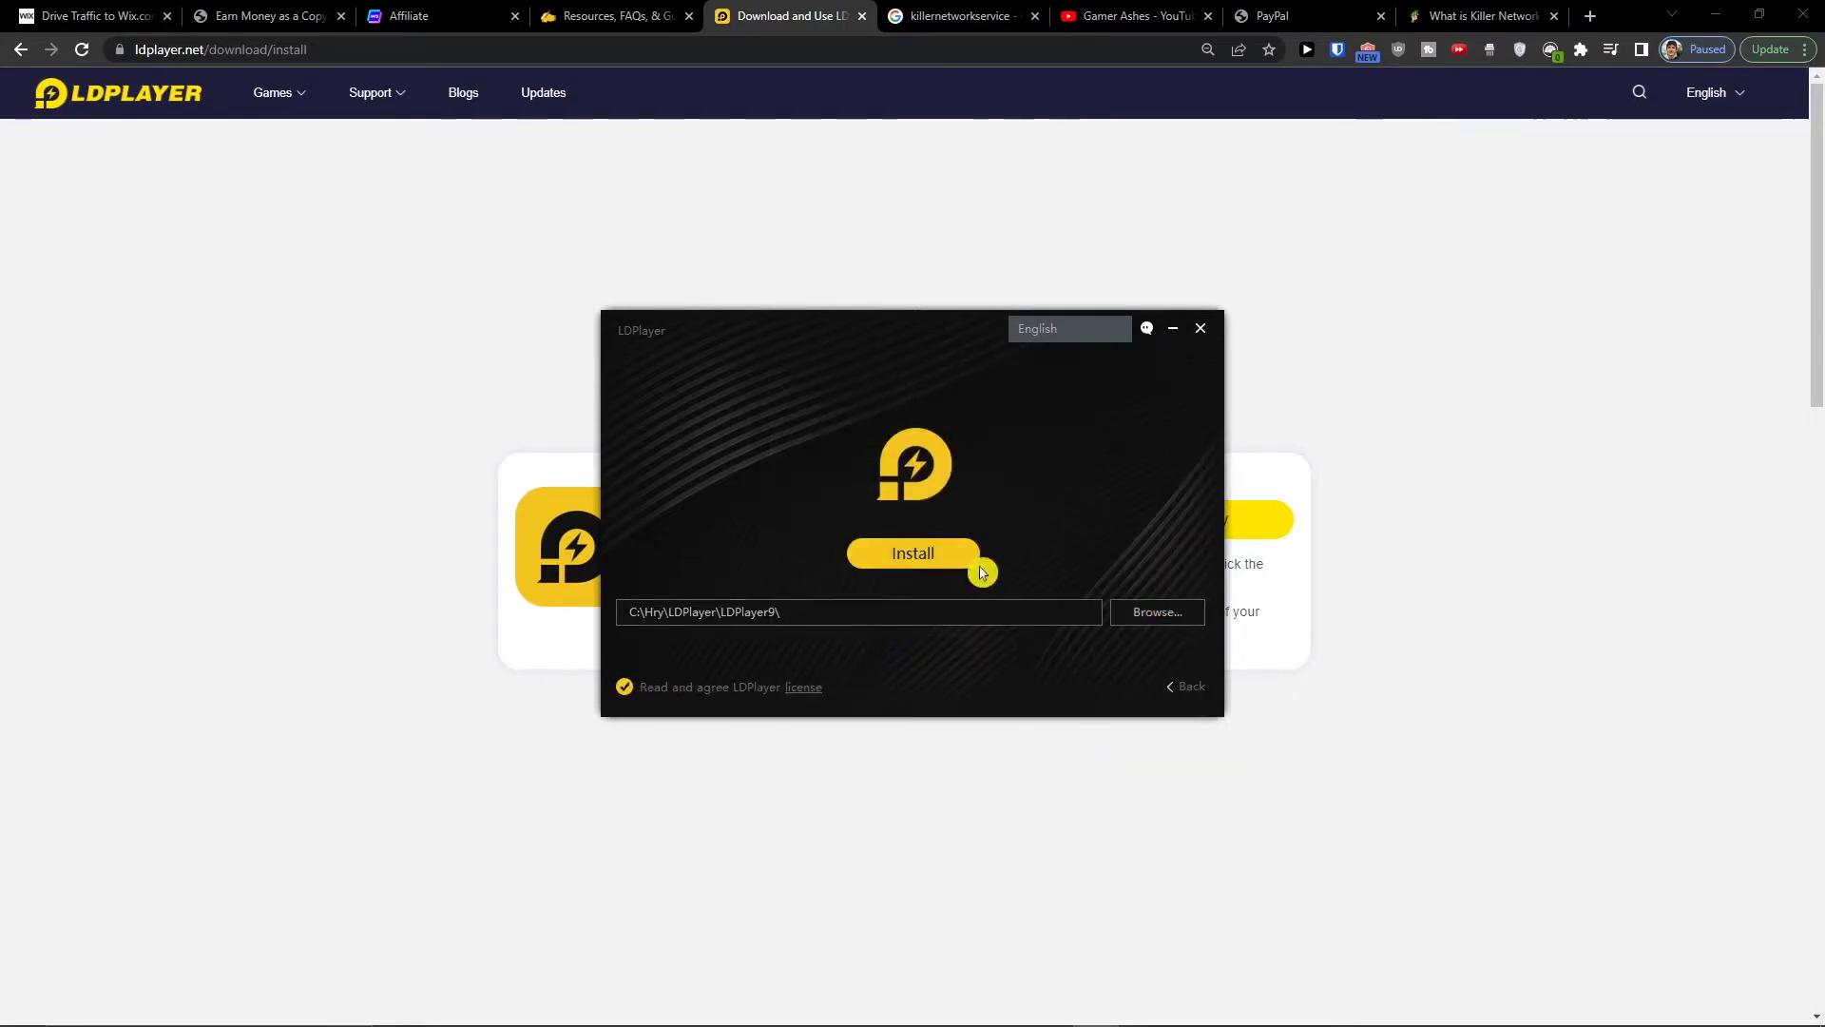
{"action": "left_click", "coordinate": [941, 561]}
{"action": "left_click", "coordinate": [979, 666]}
{"action": "left_click", "coordinate": [980, 666]}
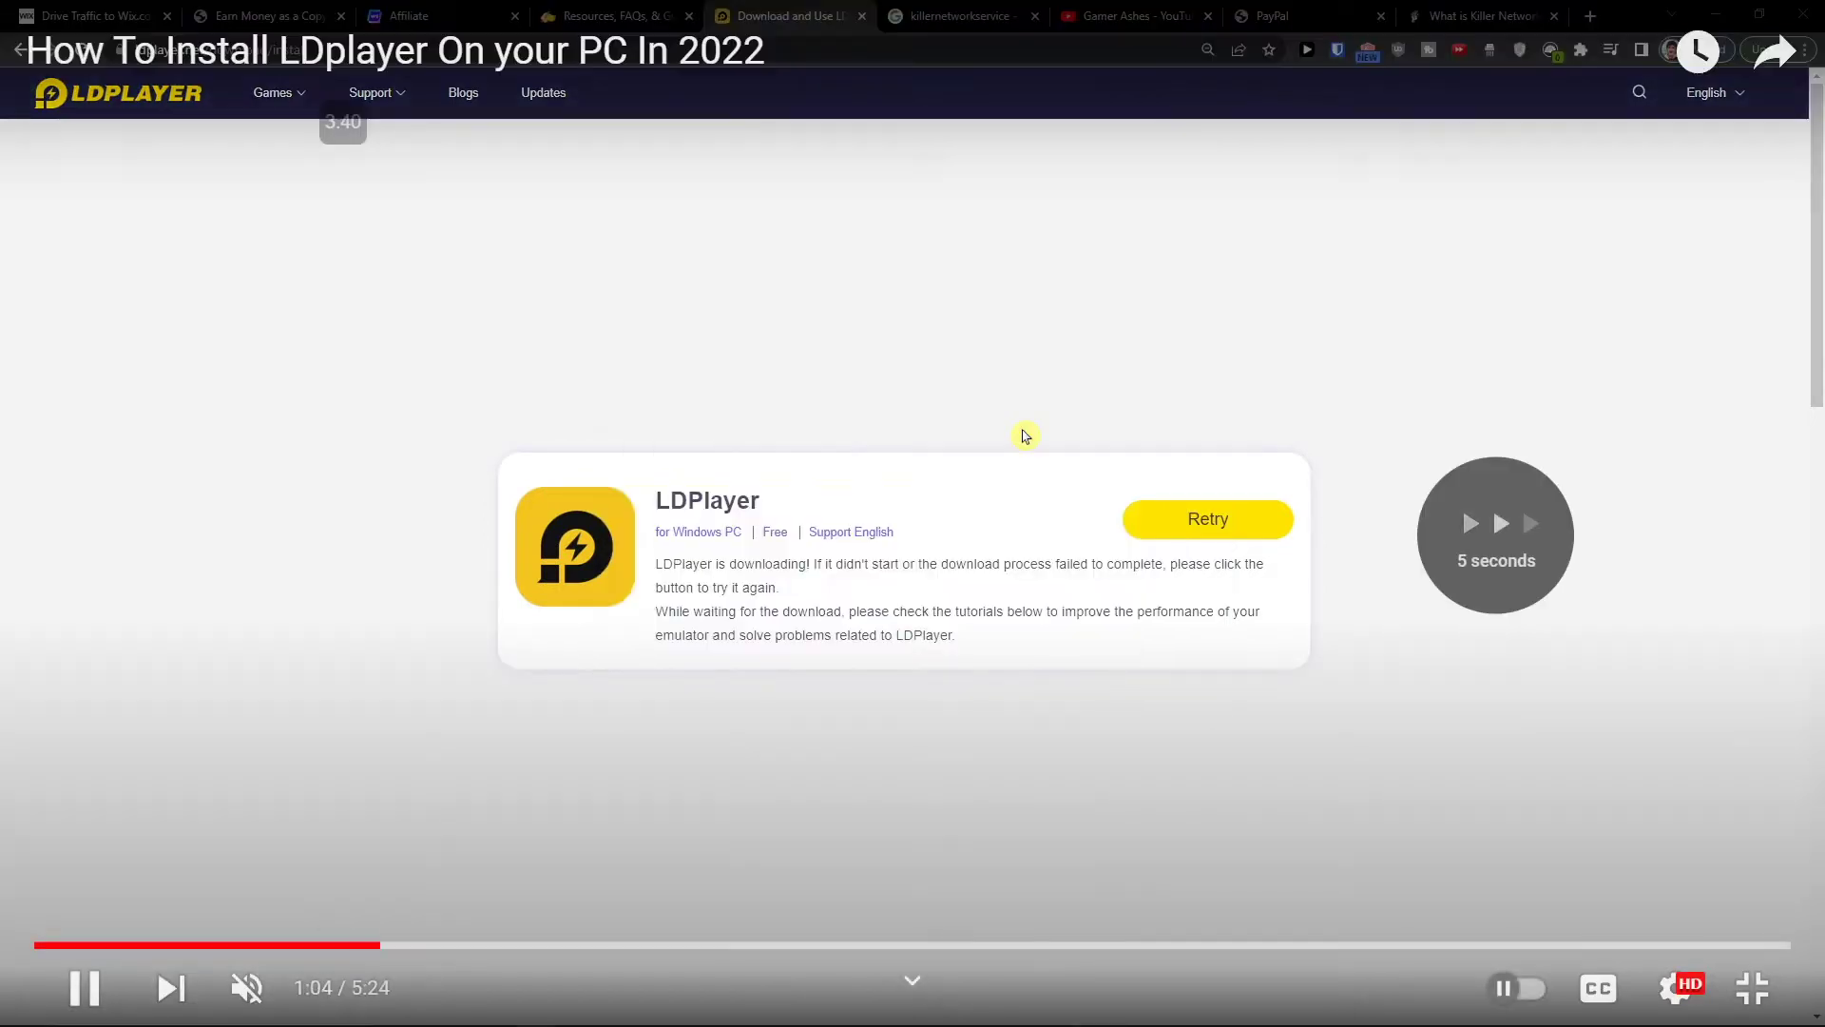
Skip forward through the LDPlayer installation video to about the four-minute mark, leave full screen and pause it.
{"action": "key", "text": "Right"}
{"action": "key", "text": "Right"}
{"action": "key", "text": "Right"}
{"action": "key", "text": "Right"}
{"action": "key", "text": "Right"}
{"action": "key", "text": "Right"}
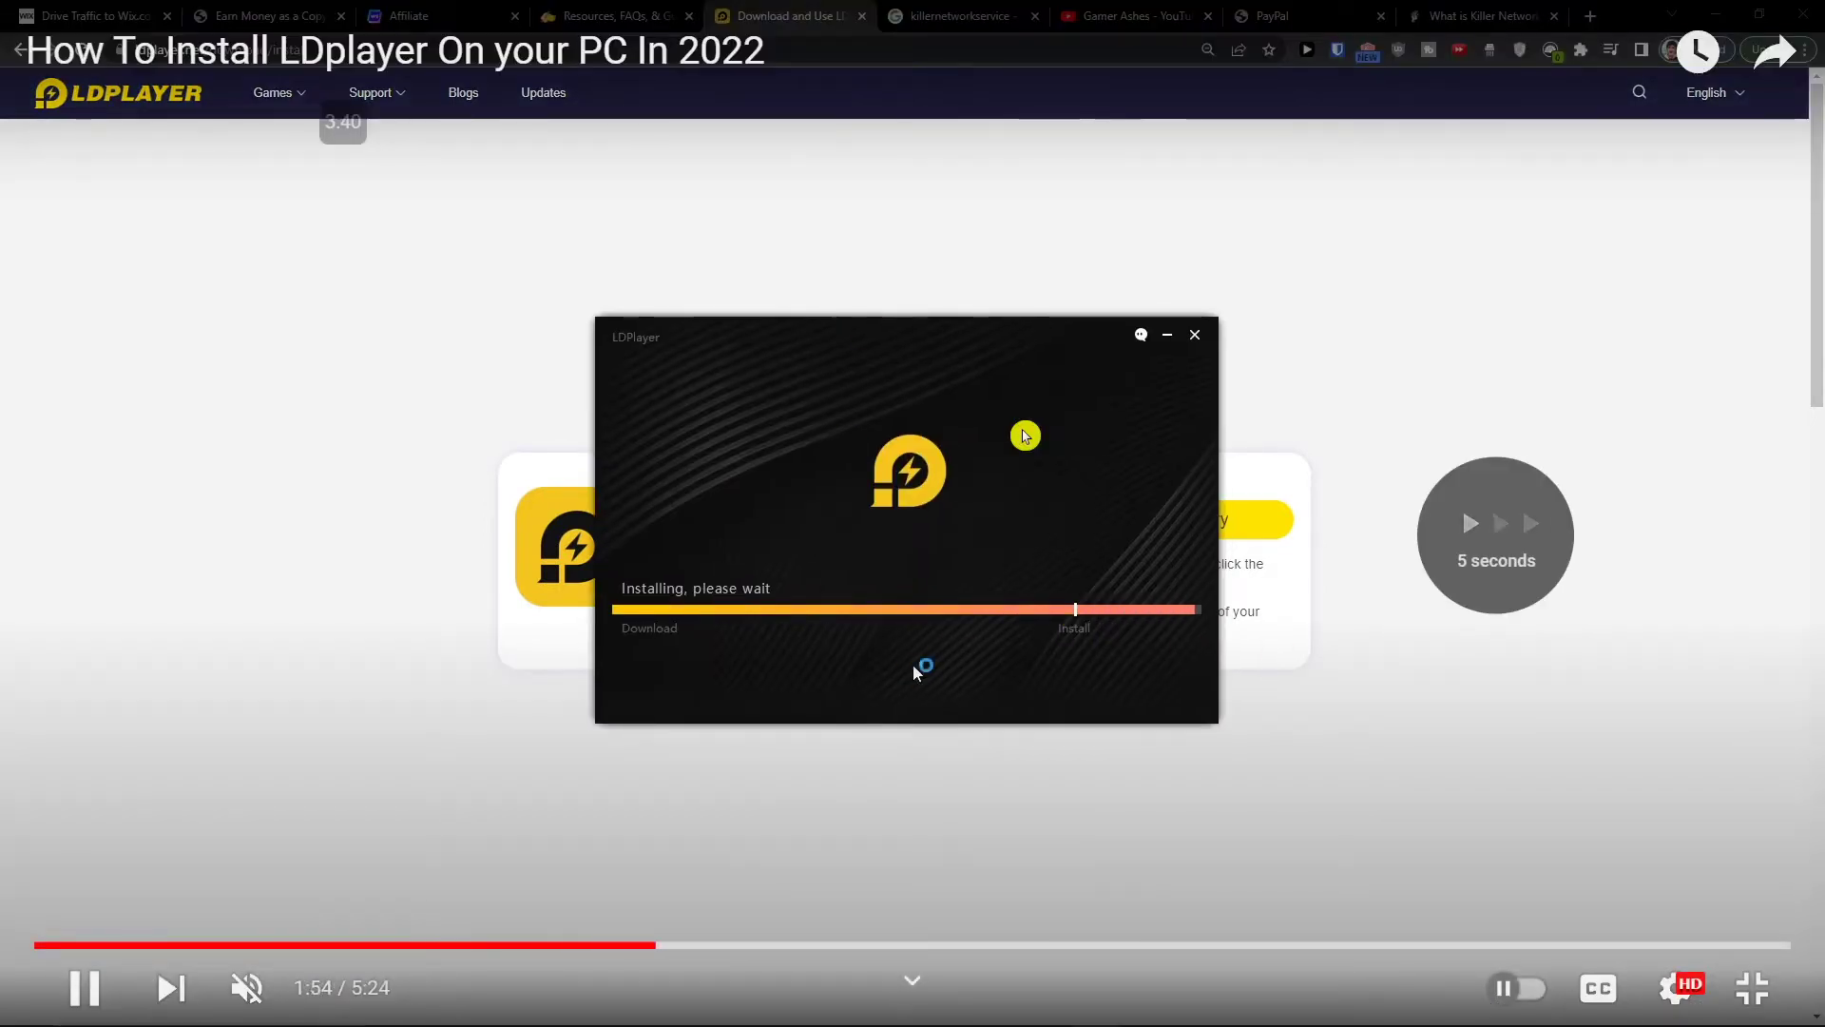
{"action": "key", "text": "Right"}
{"action": "key", "text": "Right"}
{"action": "key", "text": "Right"}
{"action": "key", "text": "Right"}
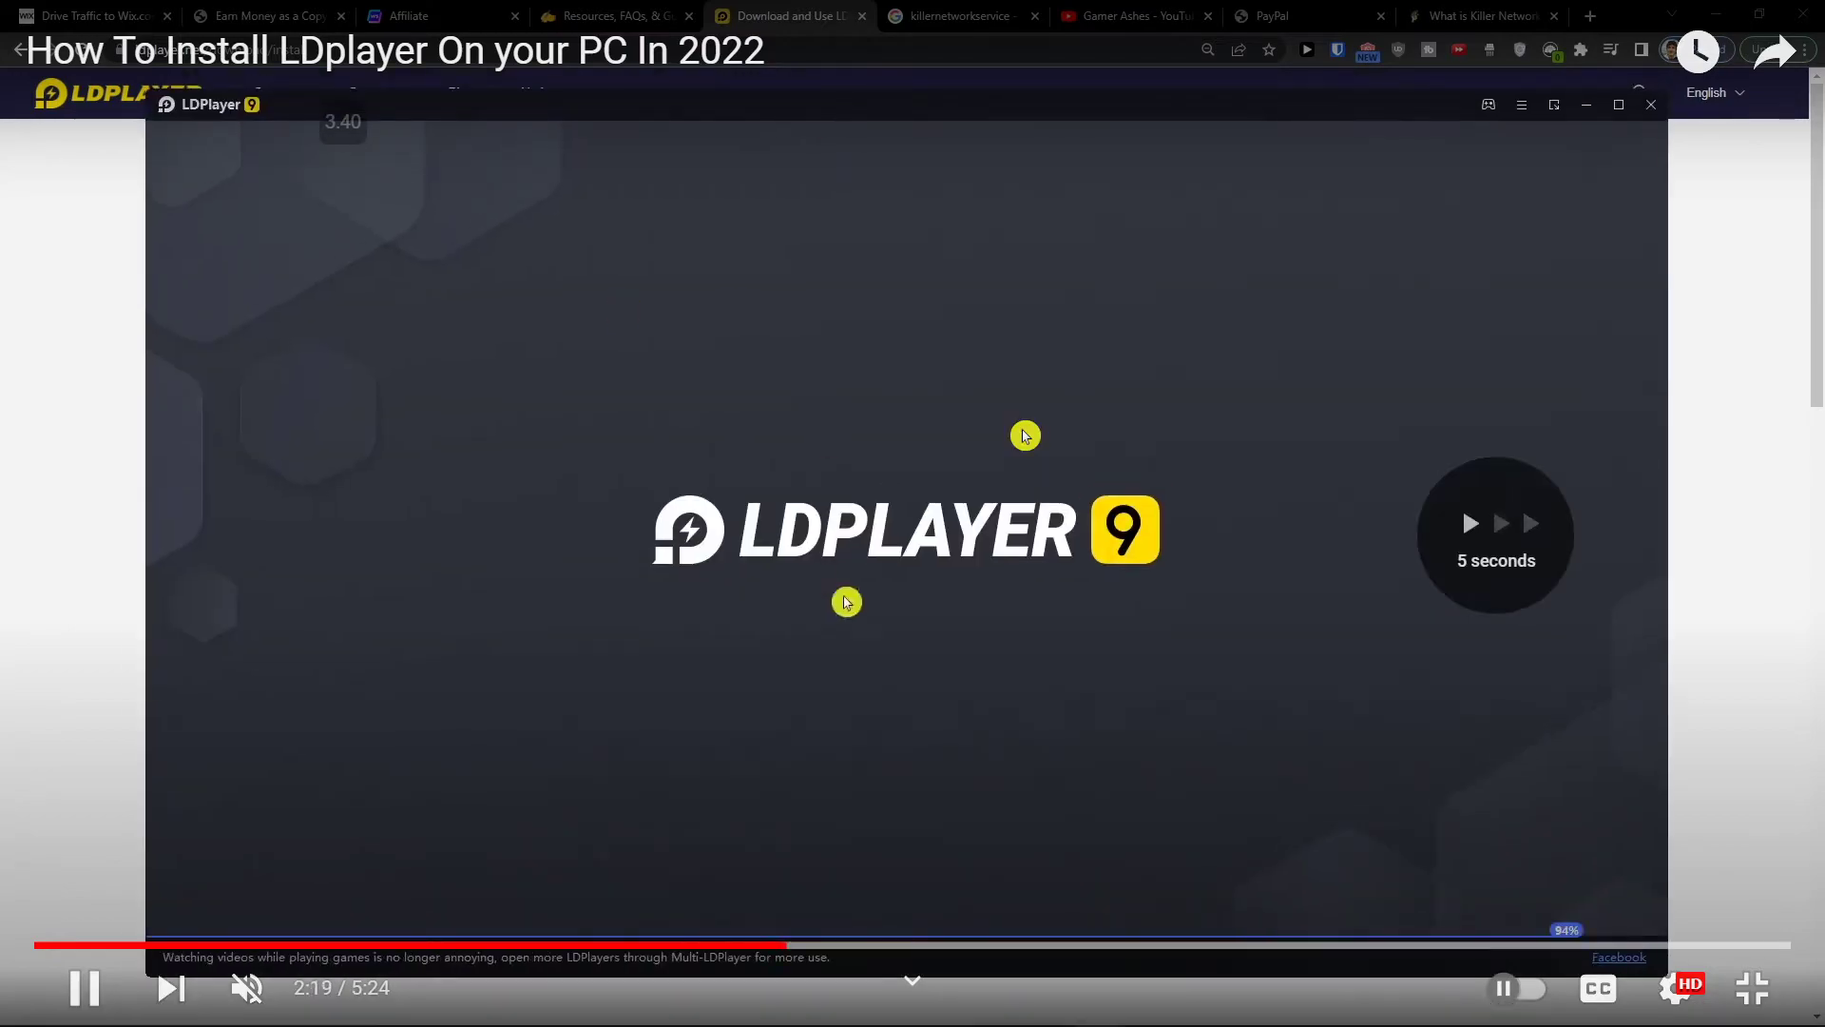
{"action": "key", "text": "Right"}
{"action": "key", "text": "Right"}
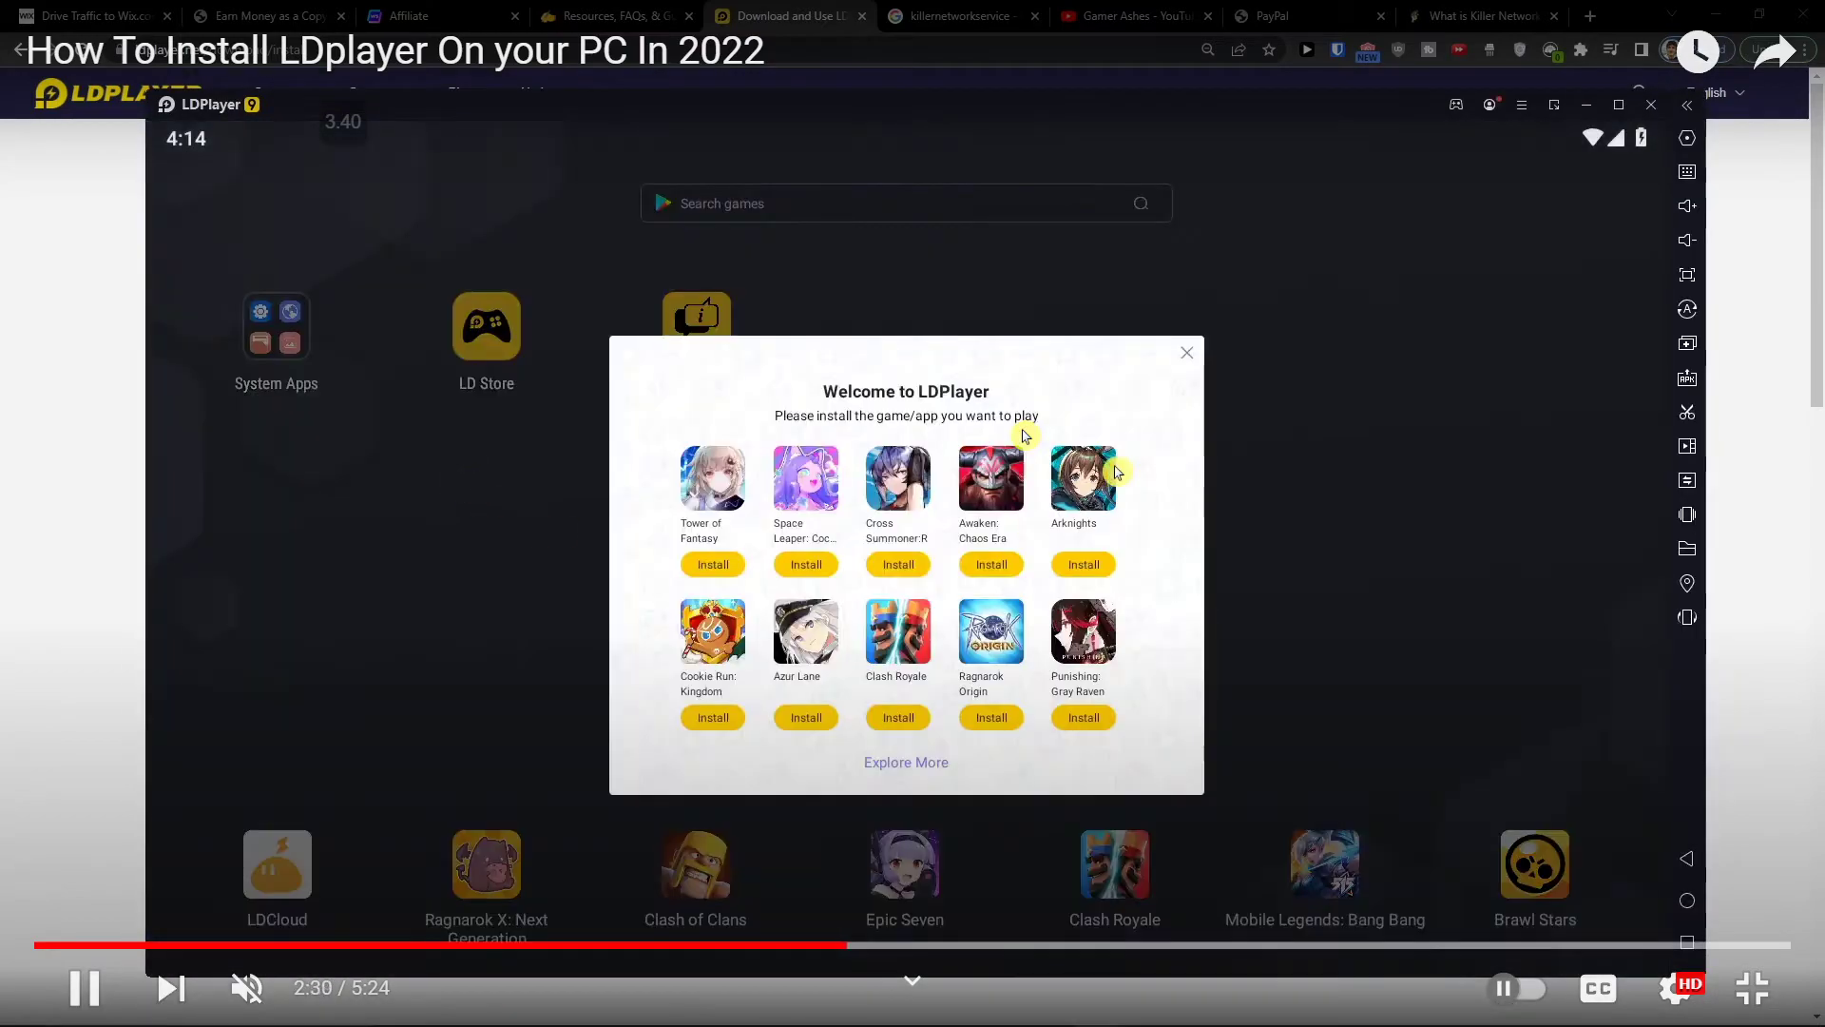
{"action": "key", "text": "Right"}
{"action": "key", "text": "Right"}
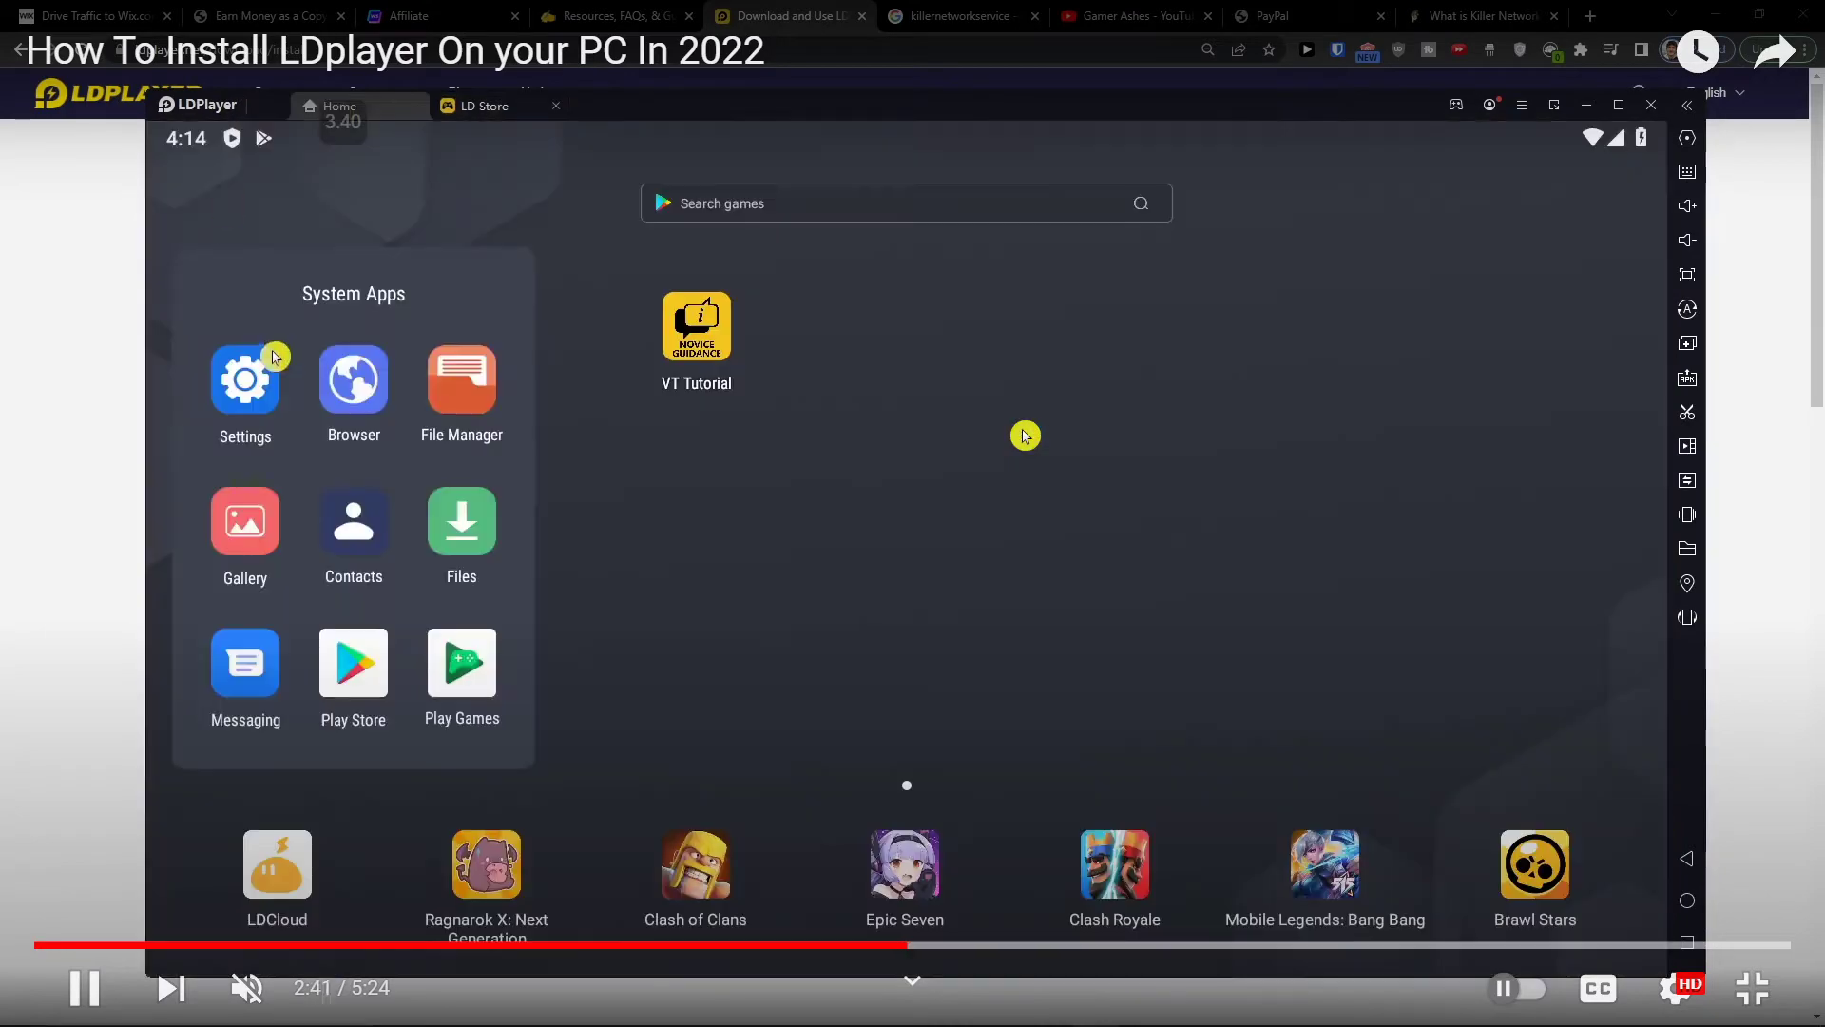
{"action": "key", "text": "Right"}
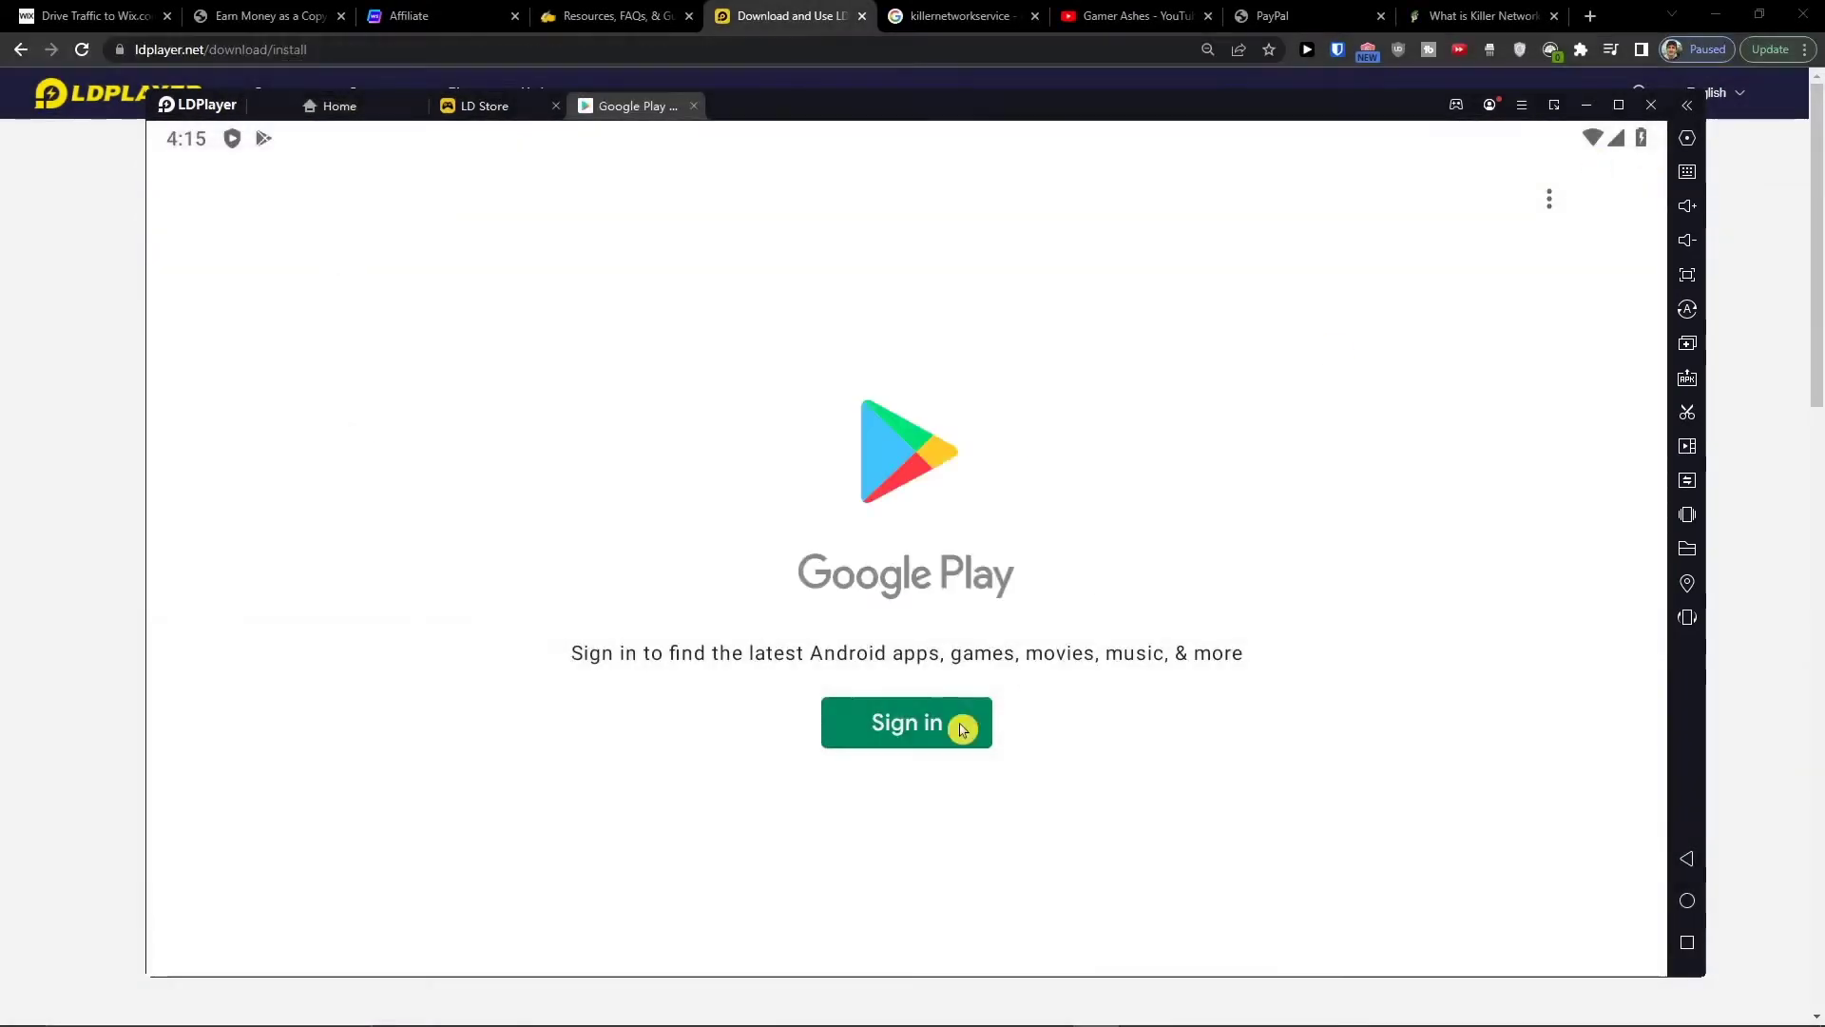
{"action": "key", "text": "Right"}
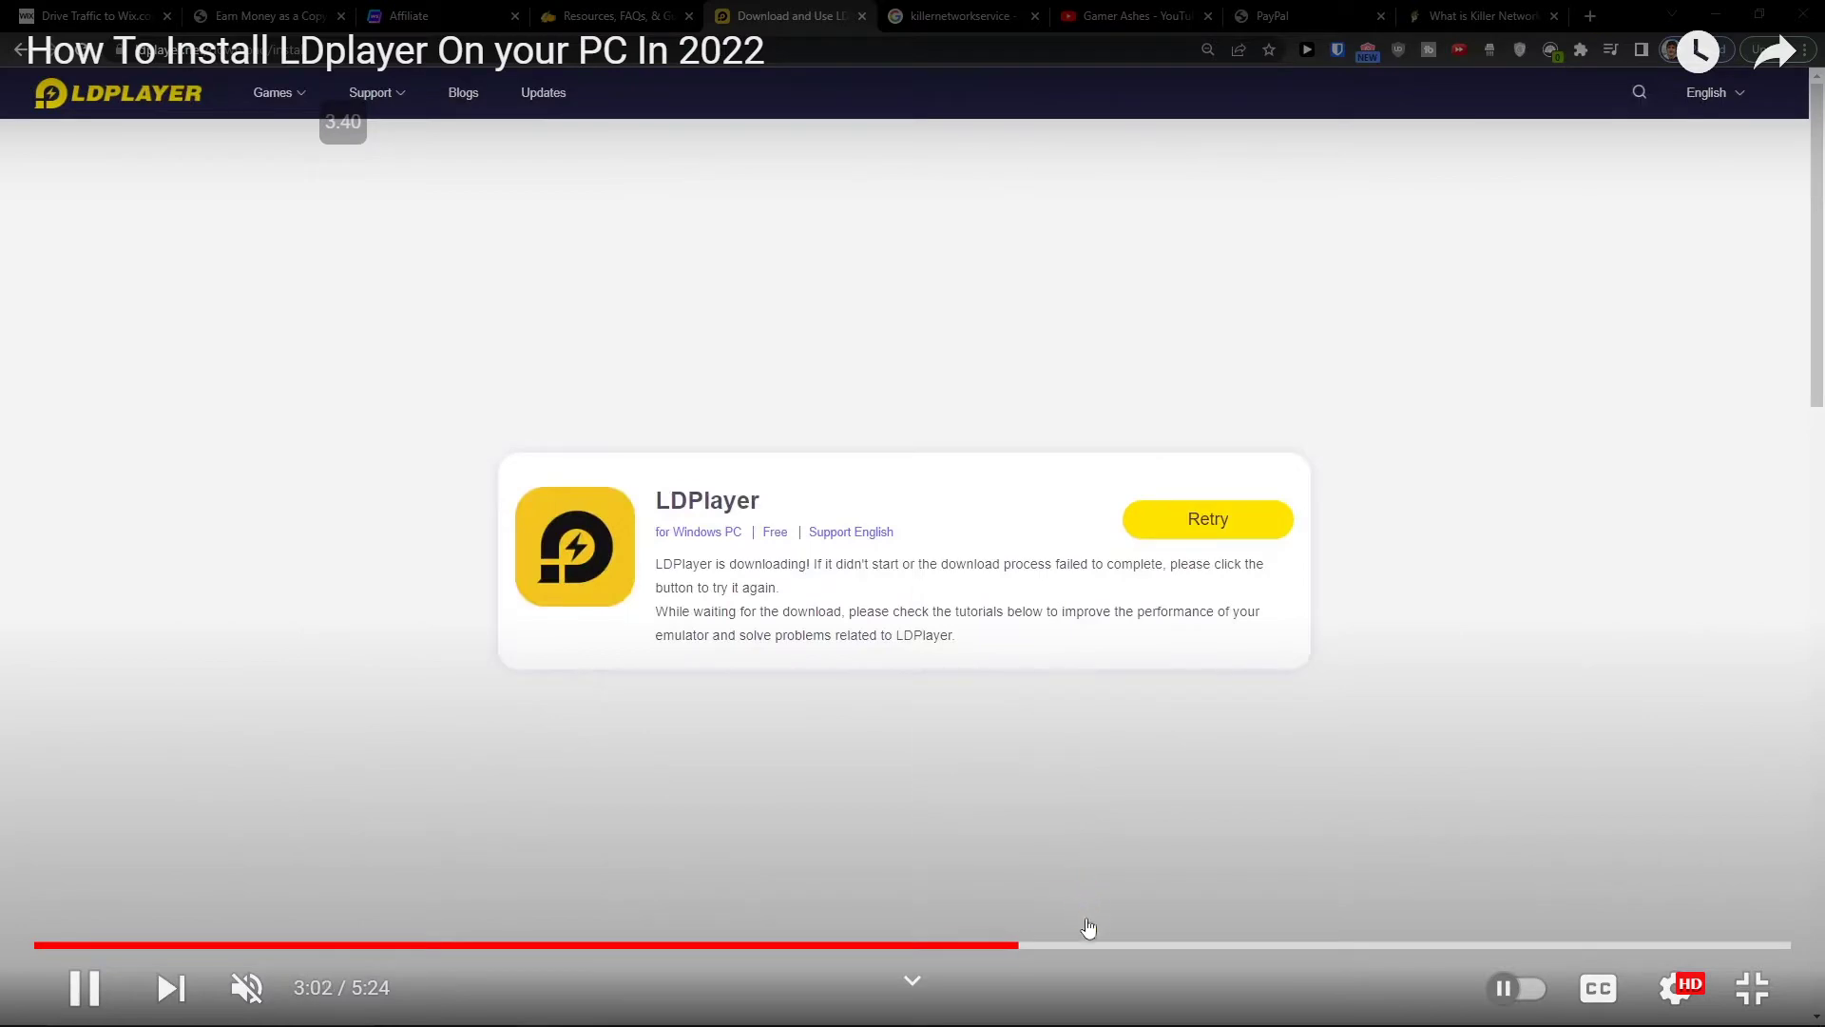
{"action": "left_click", "coordinate": [1328, 930]}
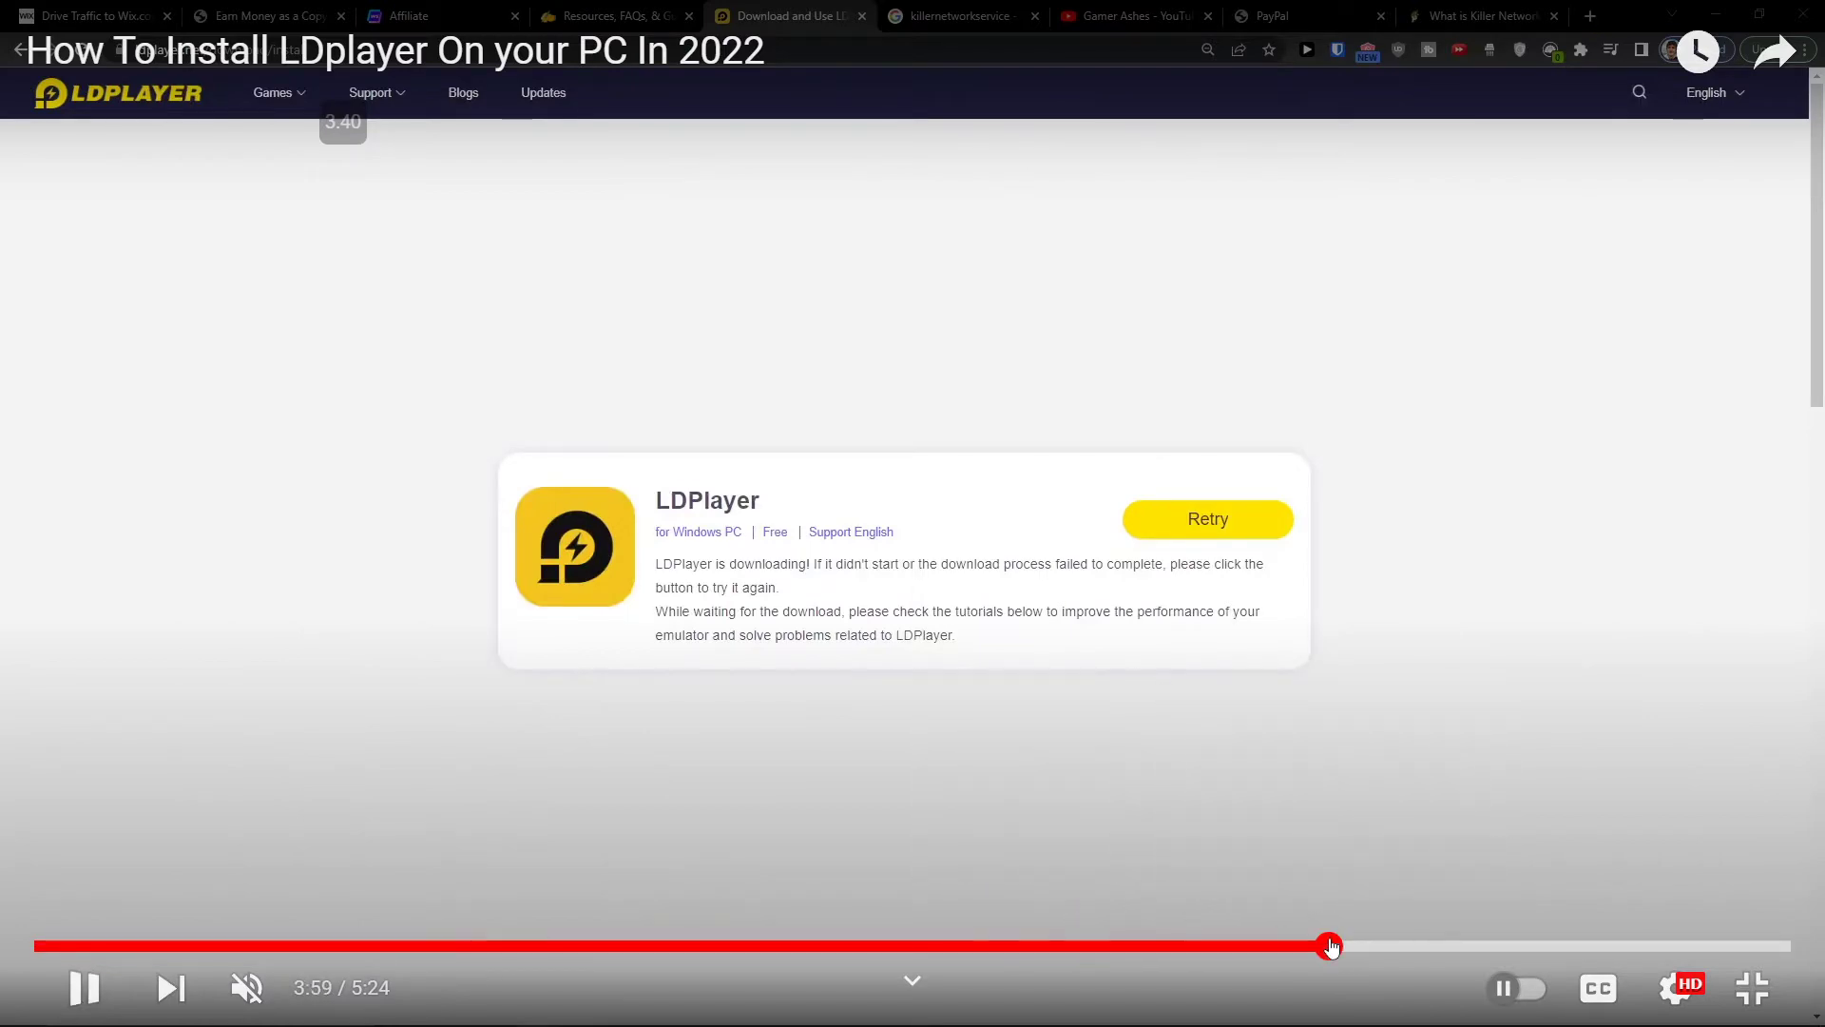
{"action": "key", "text": "Escape"}
{"action": "left_click", "coordinate": [1111, 625]}
Switch to LDPlayer, close the running bhop pro game and bring up the Play Store.
{"action": "mouse_move", "coordinate": [1009, 1017]}
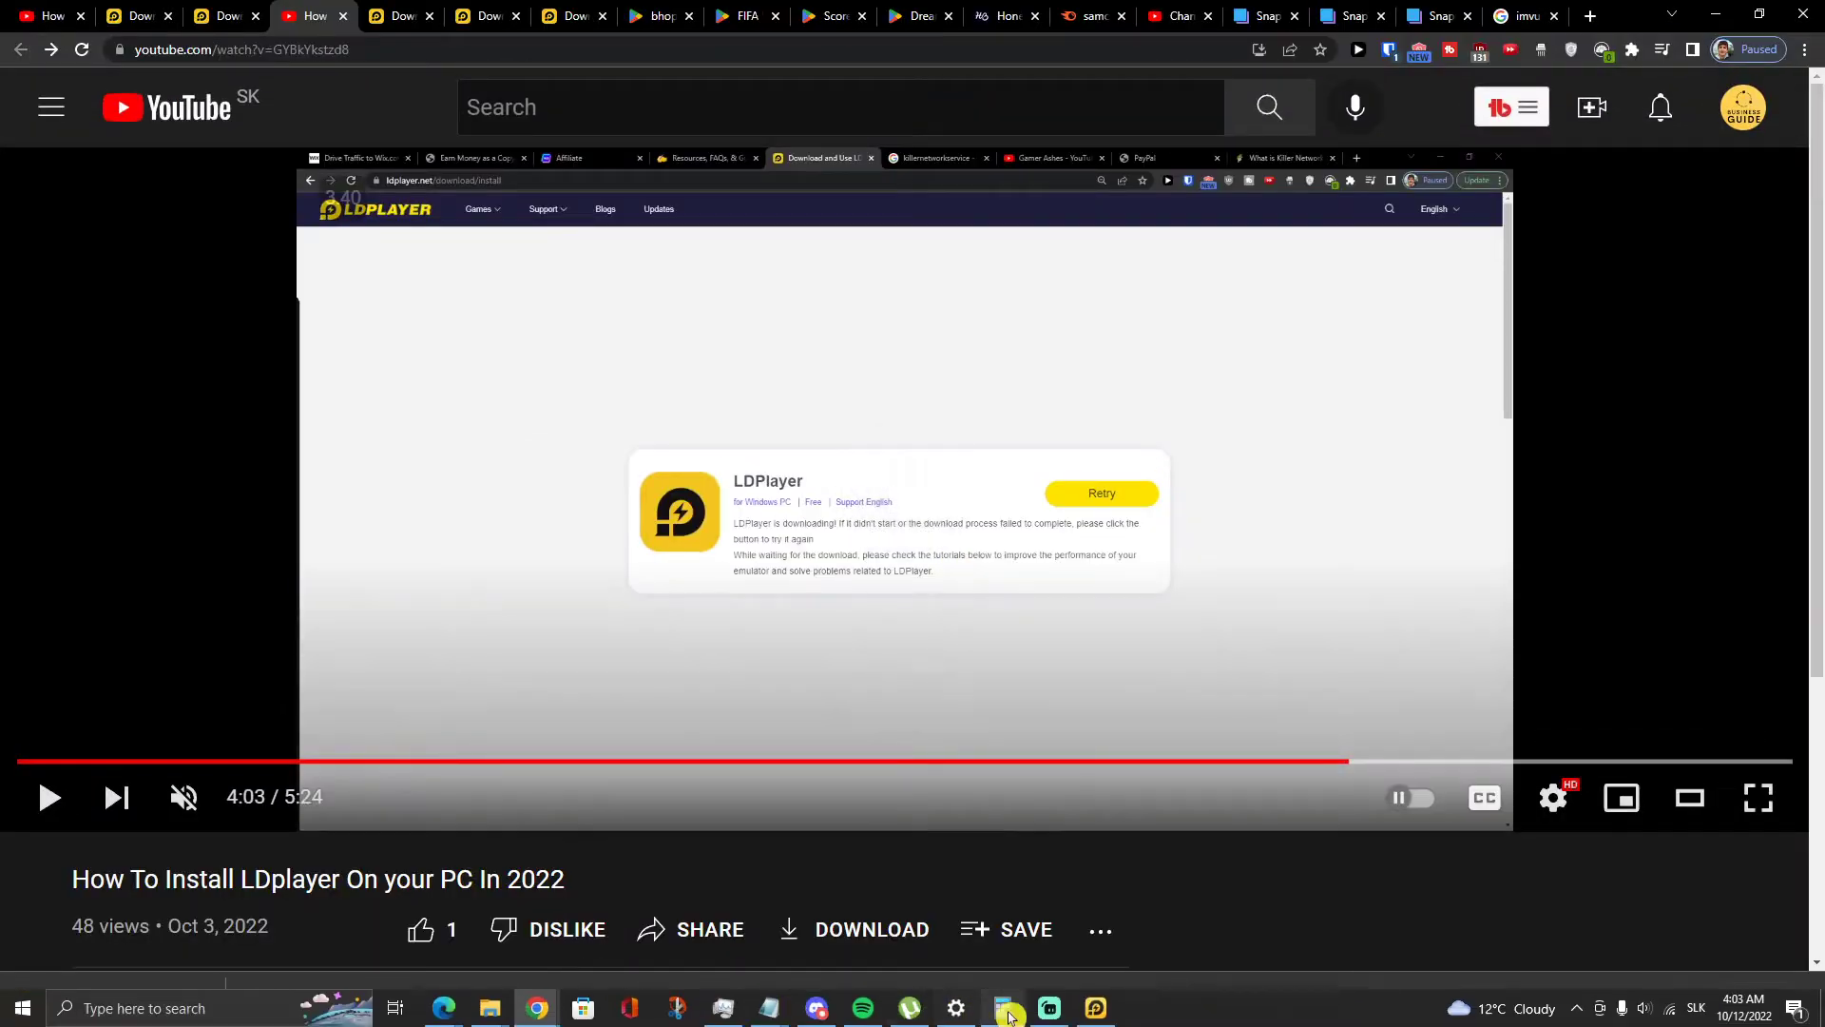
{"action": "left_click", "coordinate": [1089, 1012]}
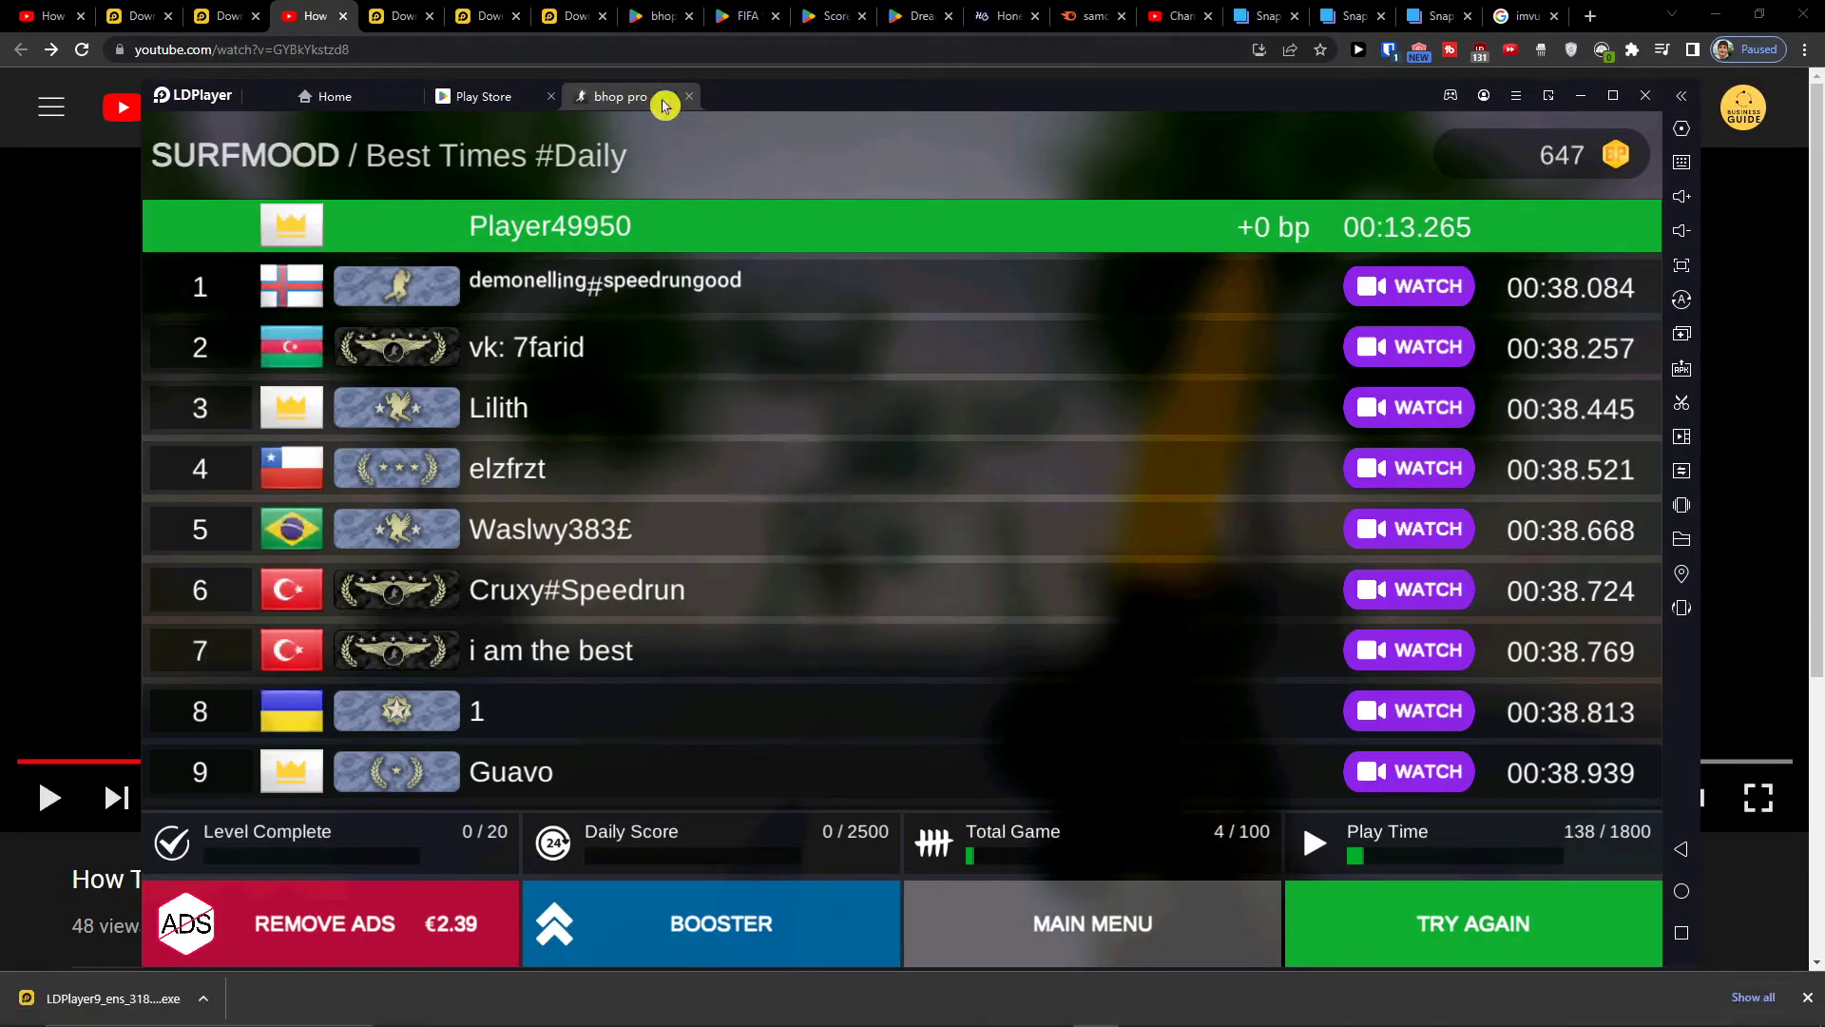
{"action": "left_click", "coordinate": [688, 96]}
{"action": "left_click", "coordinate": [499, 98]}
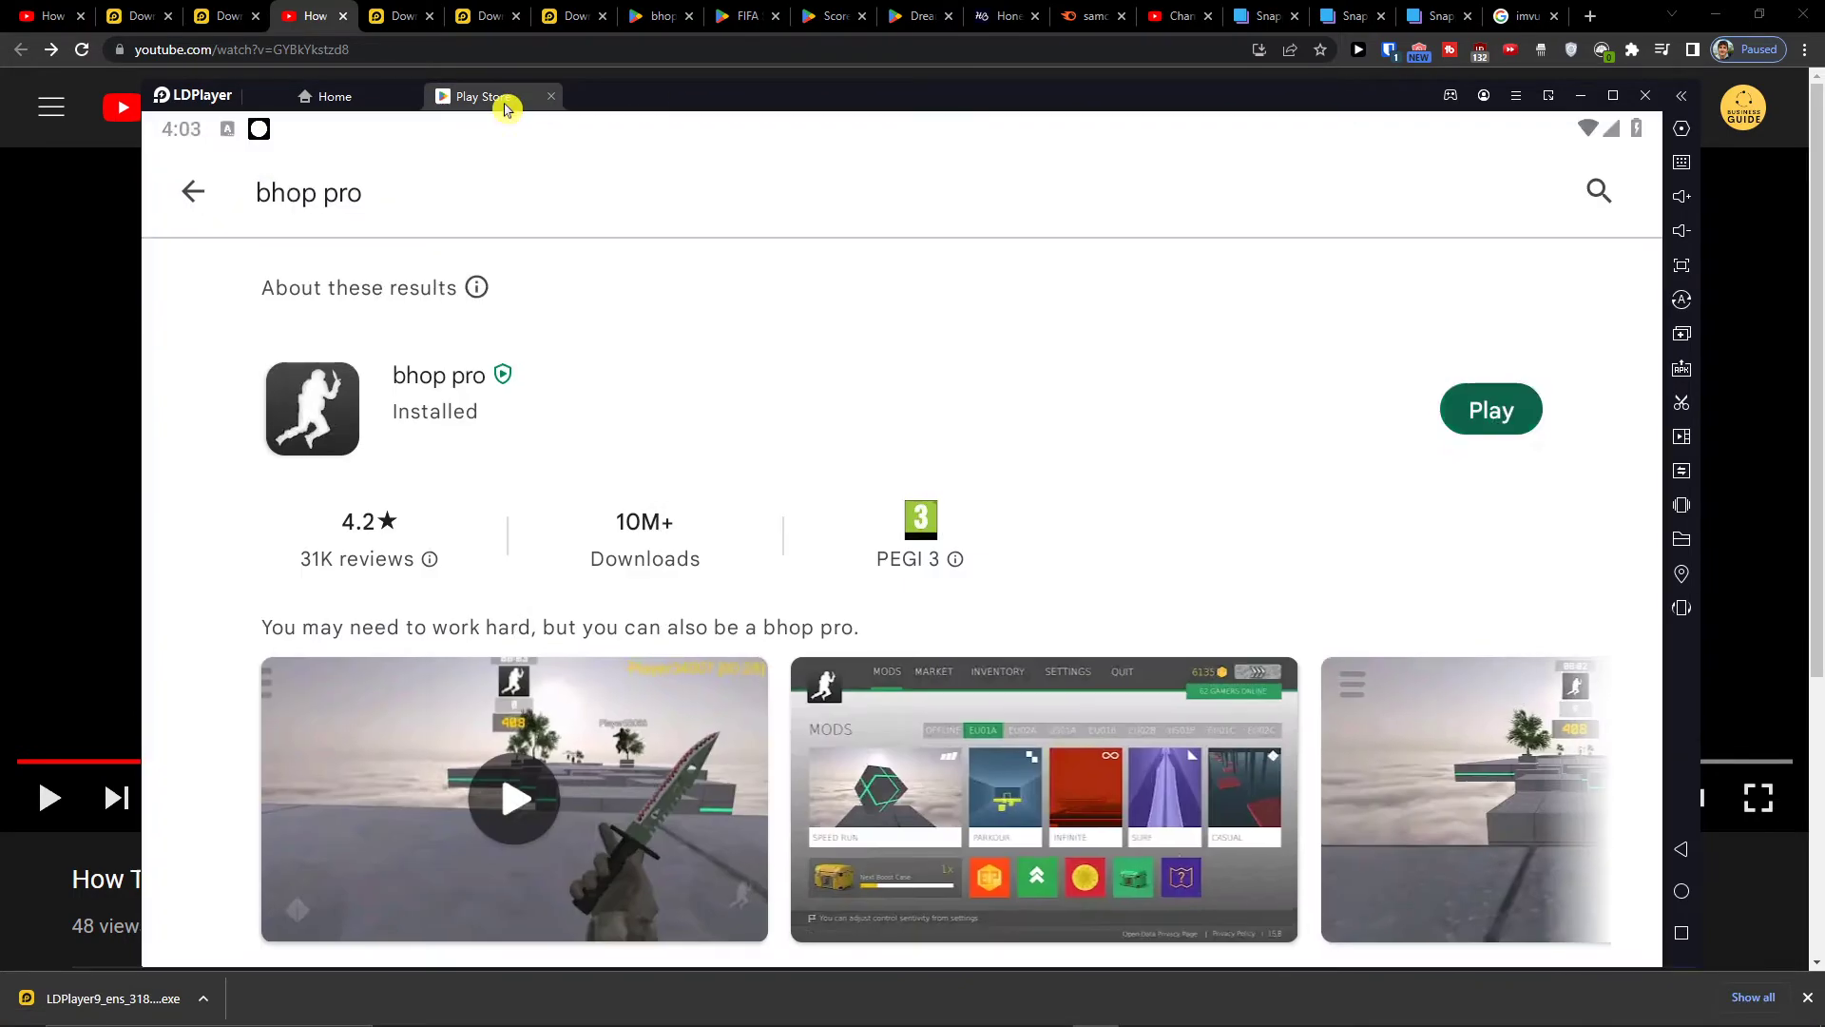
{"action": "left_click", "coordinate": [1345, 419]}
{"action": "left_click", "coordinate": [664, 445]}
{"action": "left_click", "coordinate": [1166, 612]}
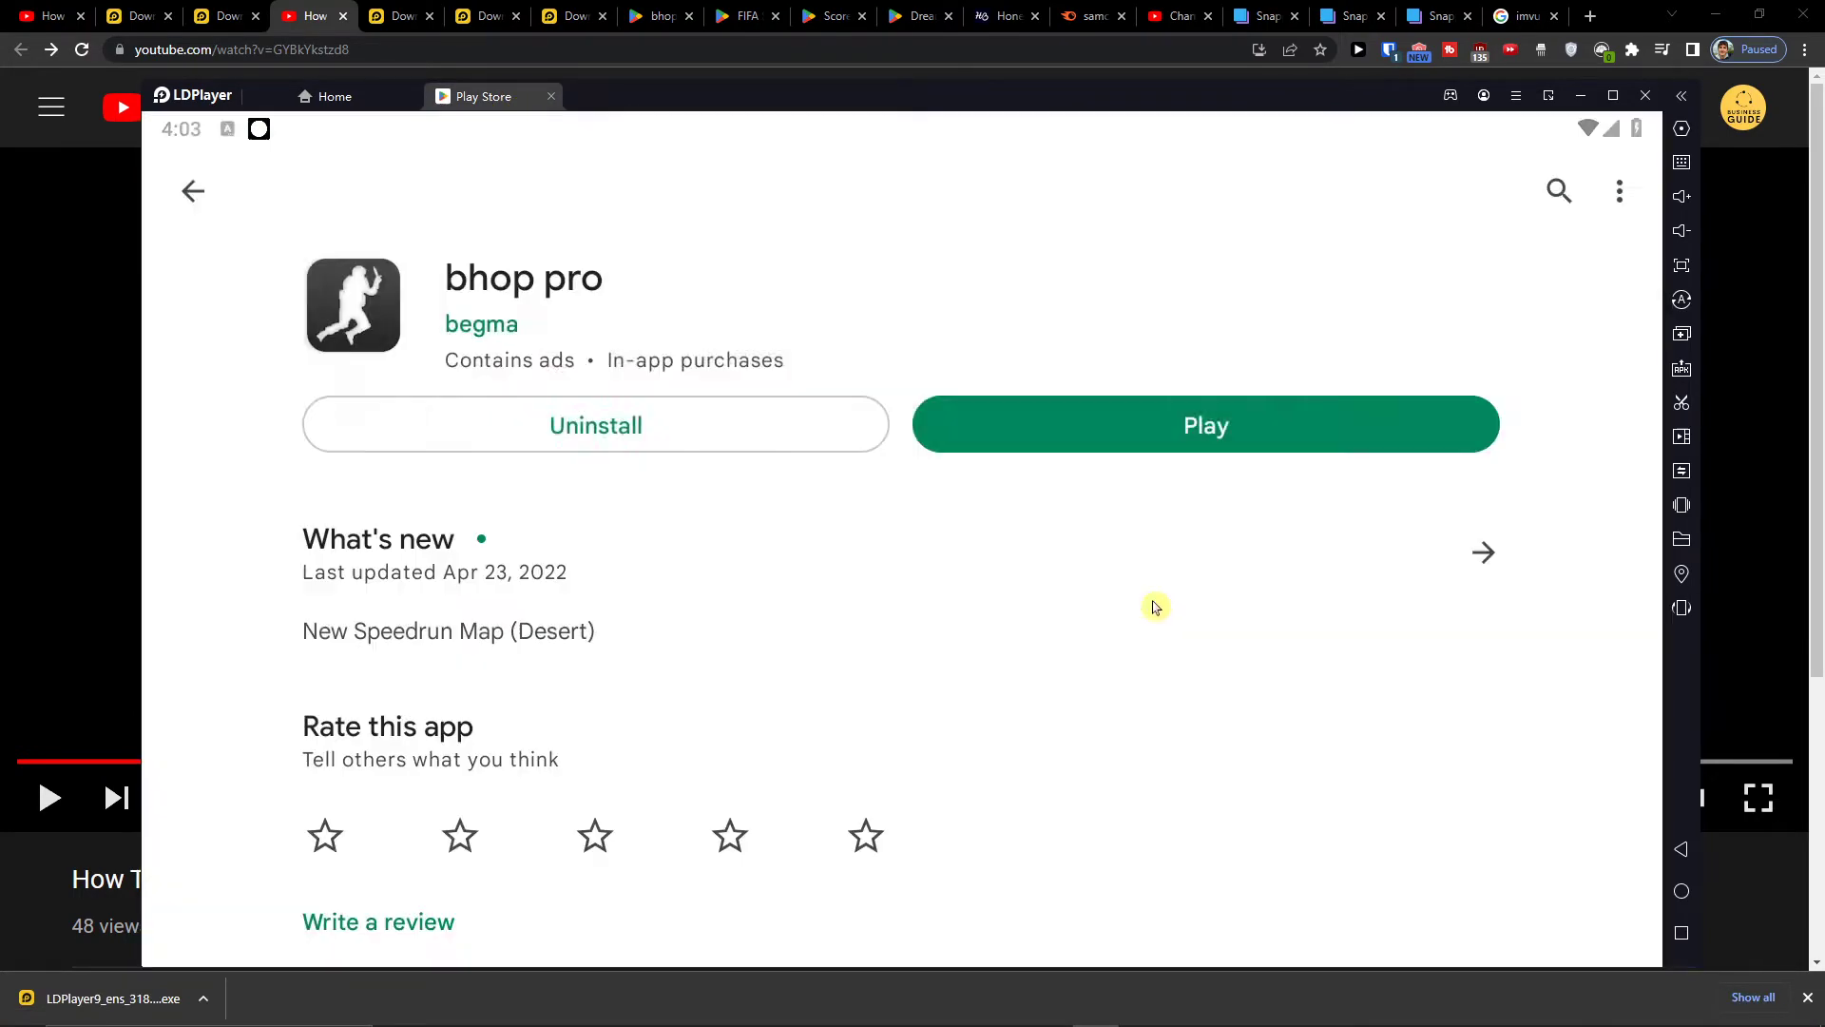
{"action": "left_click", "coordinate": [195, 193]}
Search the Play Store for dream league soccer 2022 and install the game by First Touch Games Ltd.
{"action": "left_click", "coordinate": [390, 200]}
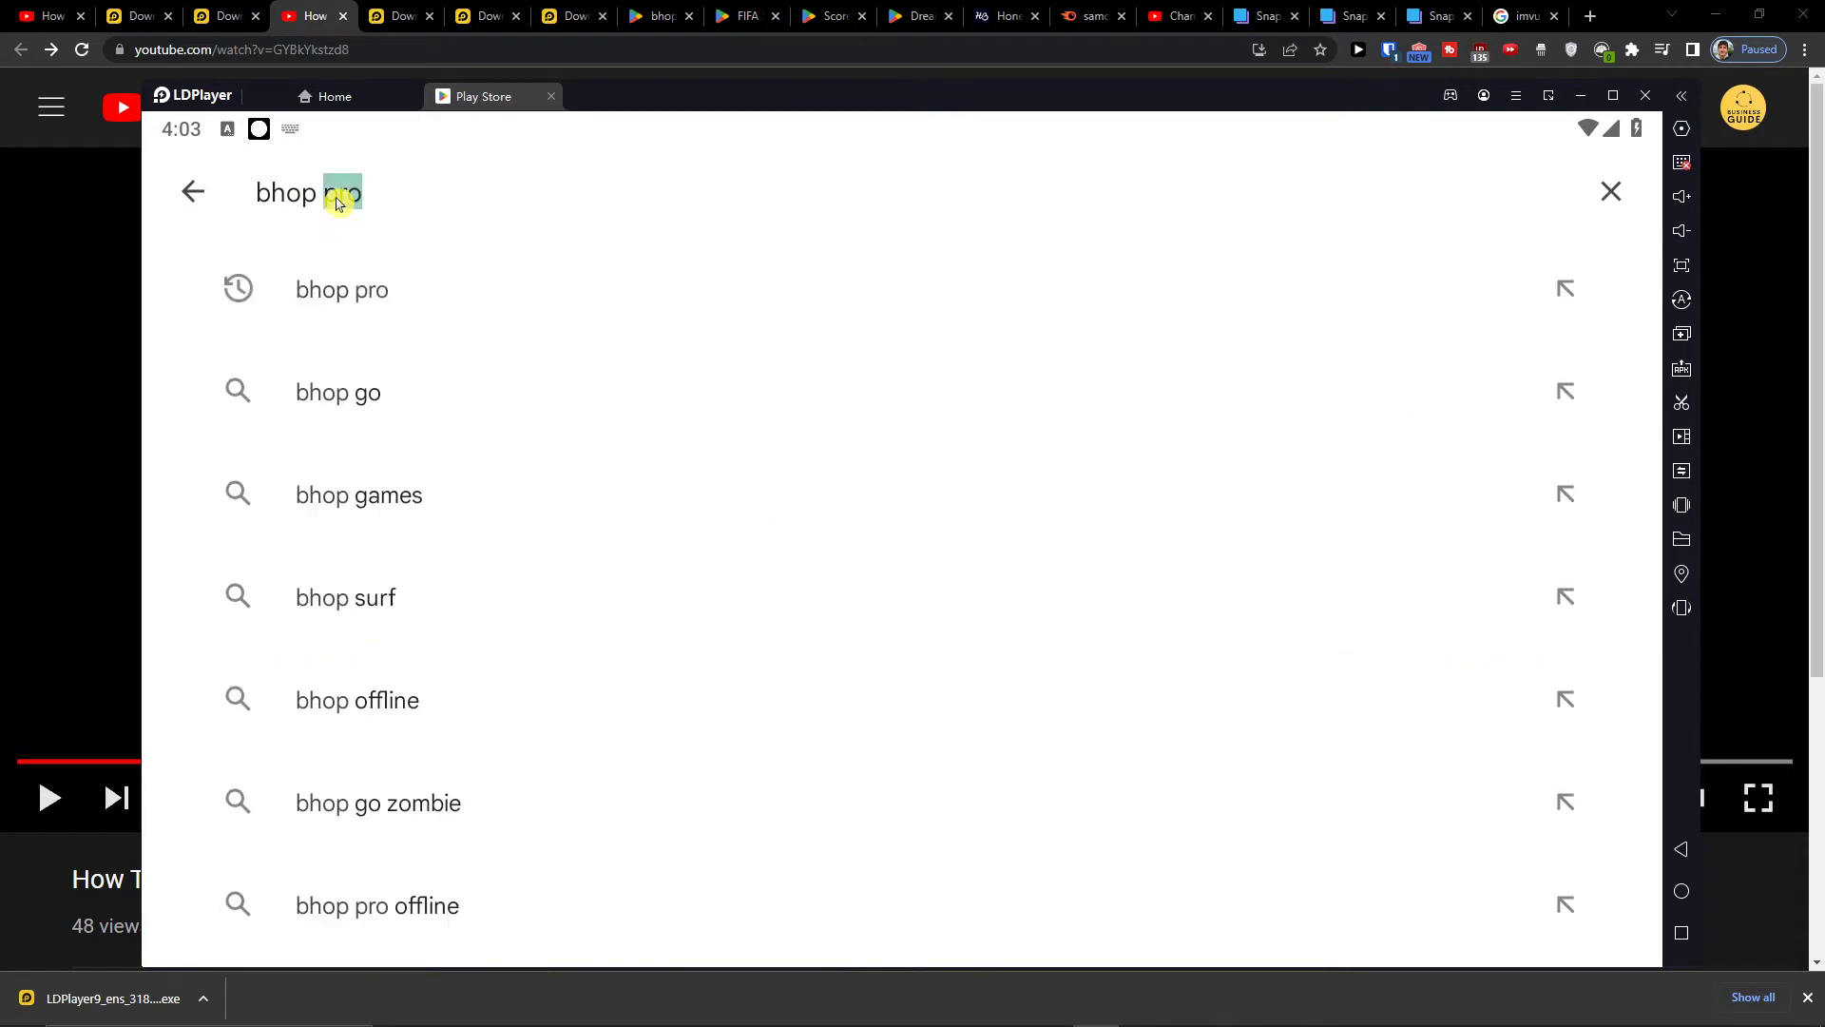
{"action": "key", "text": "BackSpace"}
{"action": "key", "text": "BackSpace"}
{"action": "key", "text": "BackSpace"}
{"action": "key", "text": "BackSpace"}
{"action": "key", "text": "BackSpace"}
{"action": "key", "text": "BackSpace"}
{"action": "key", "text": "BackSpace"}
{"action": "key", "text": "BackSpace"}
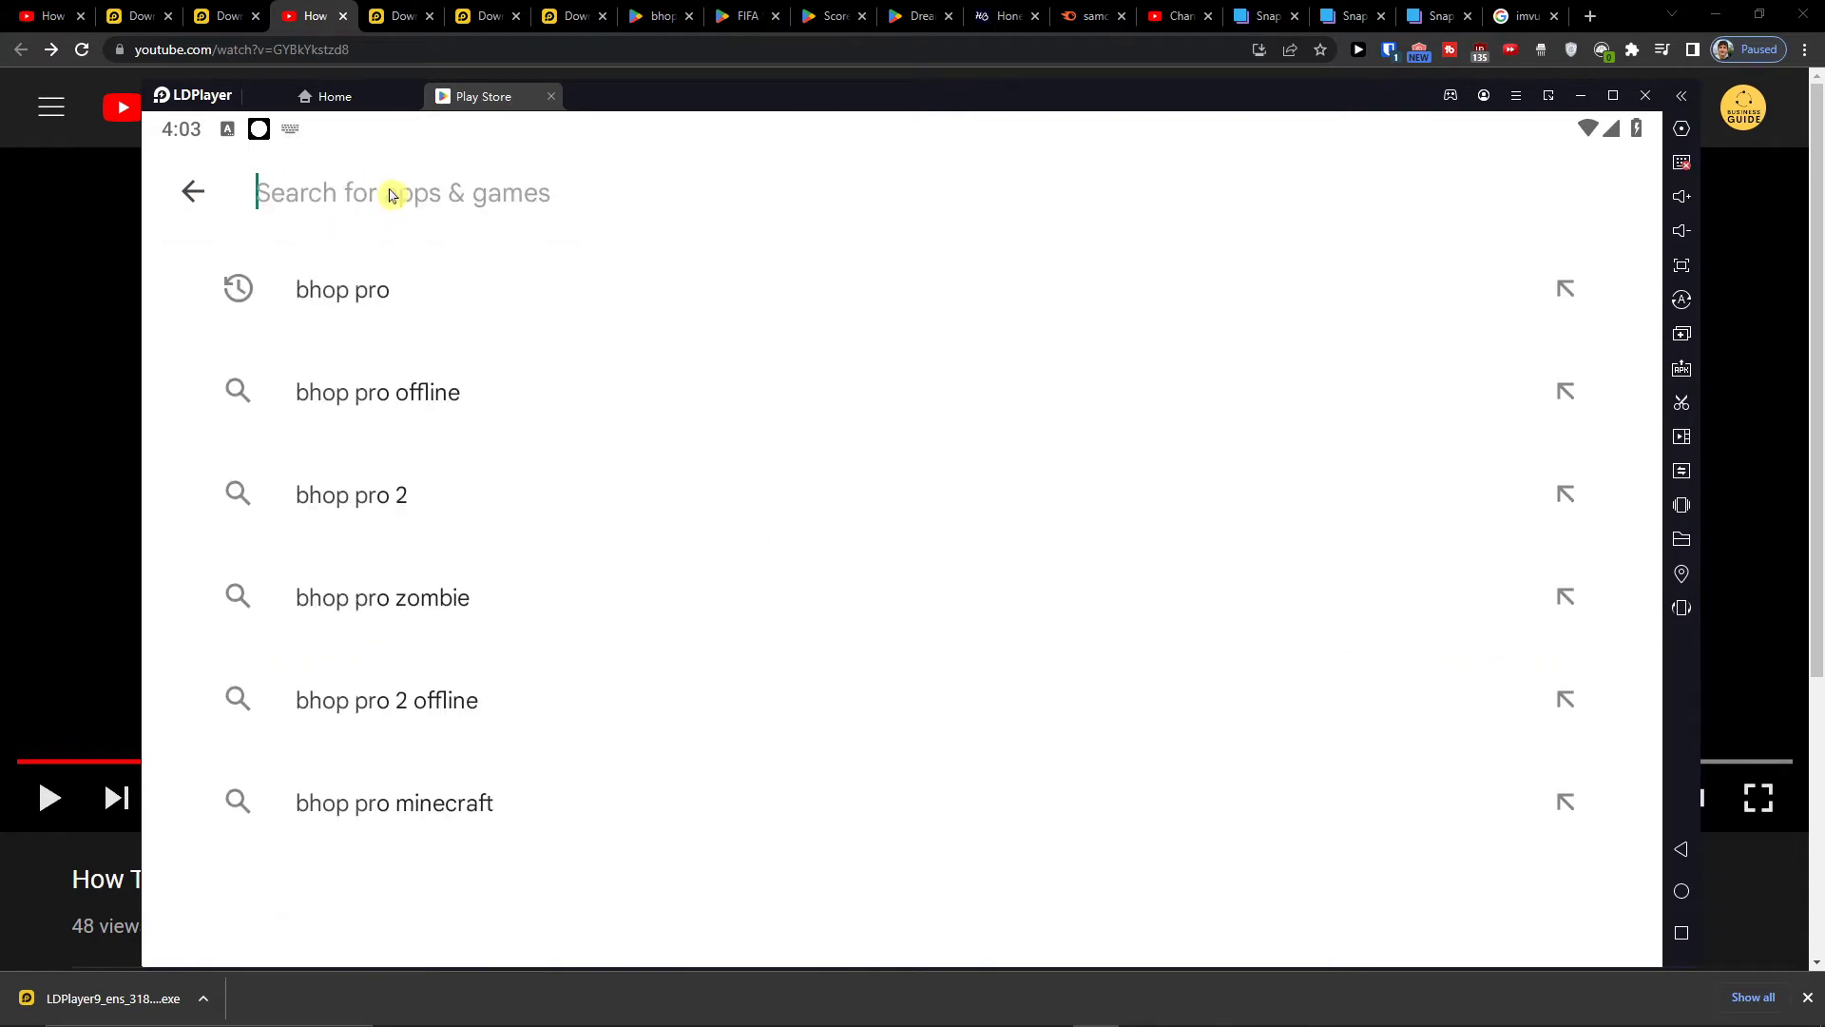
{"action": "type", "text": "Dream League Soccer 2022"}
{"action": "left_click", "coordinate": [555, 327]}
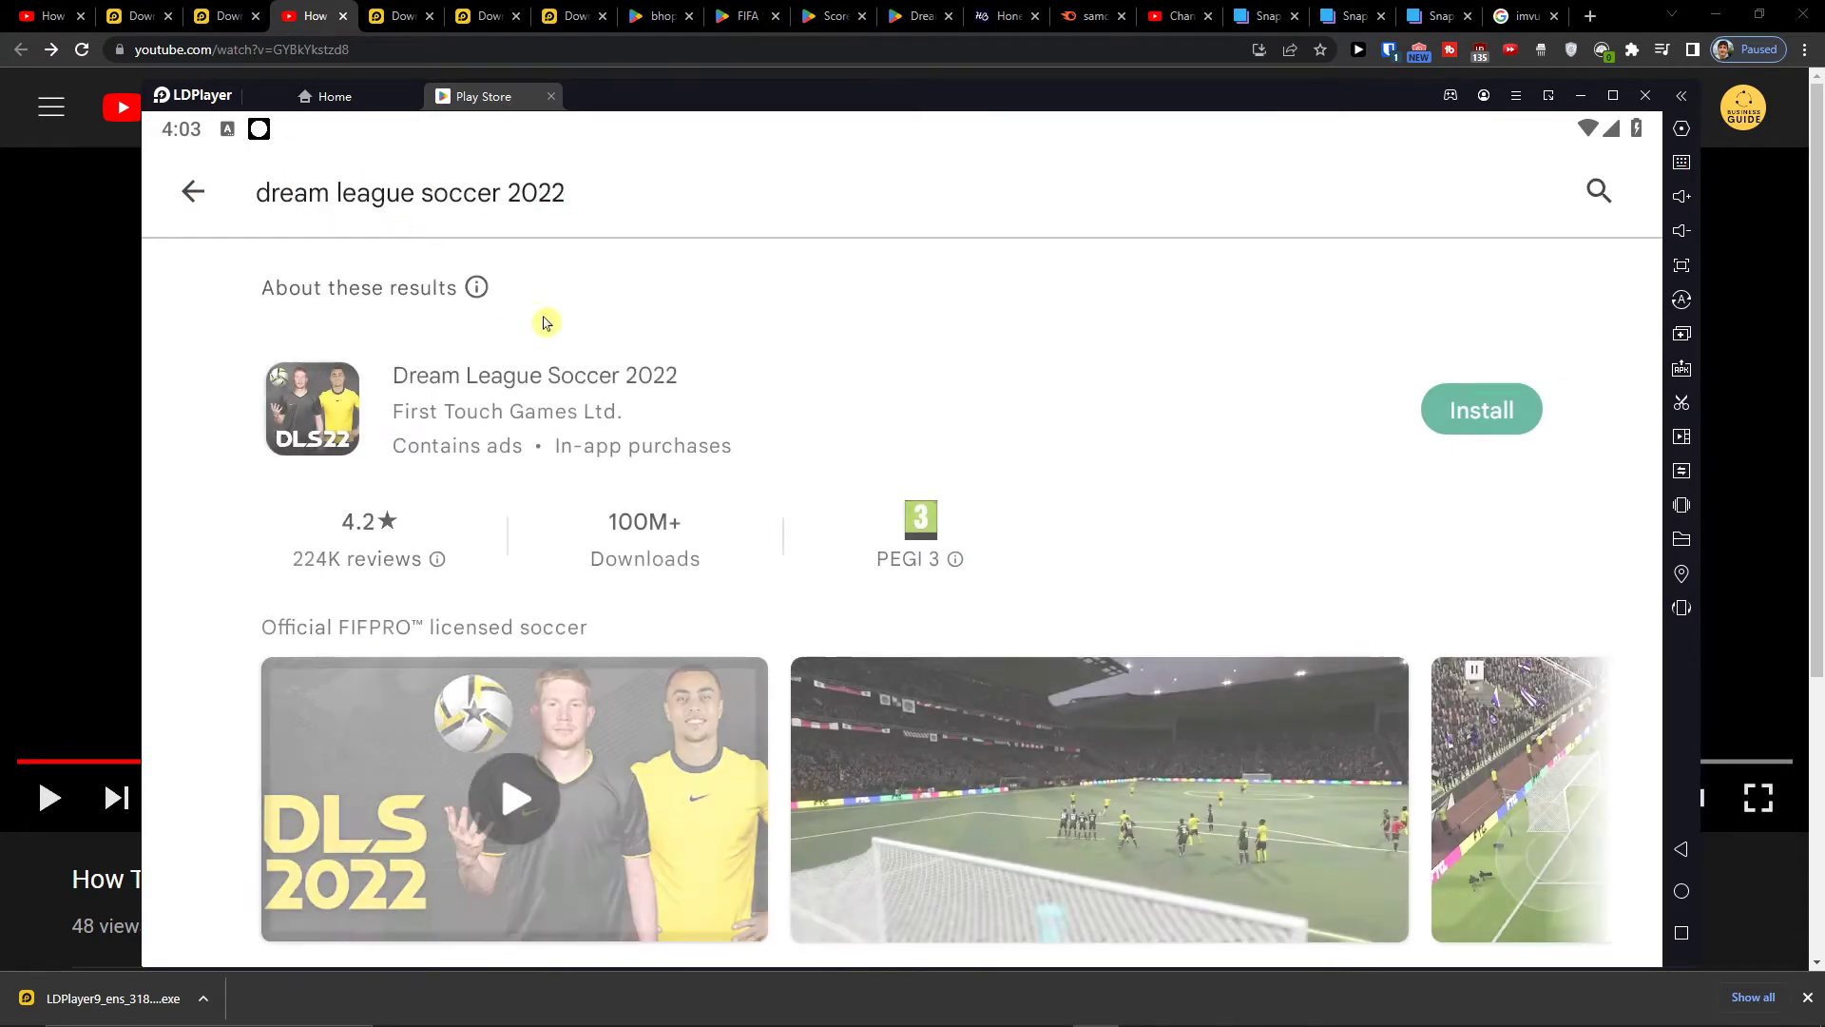
{"action": "left_click", "coordinate": [1448, 418]}
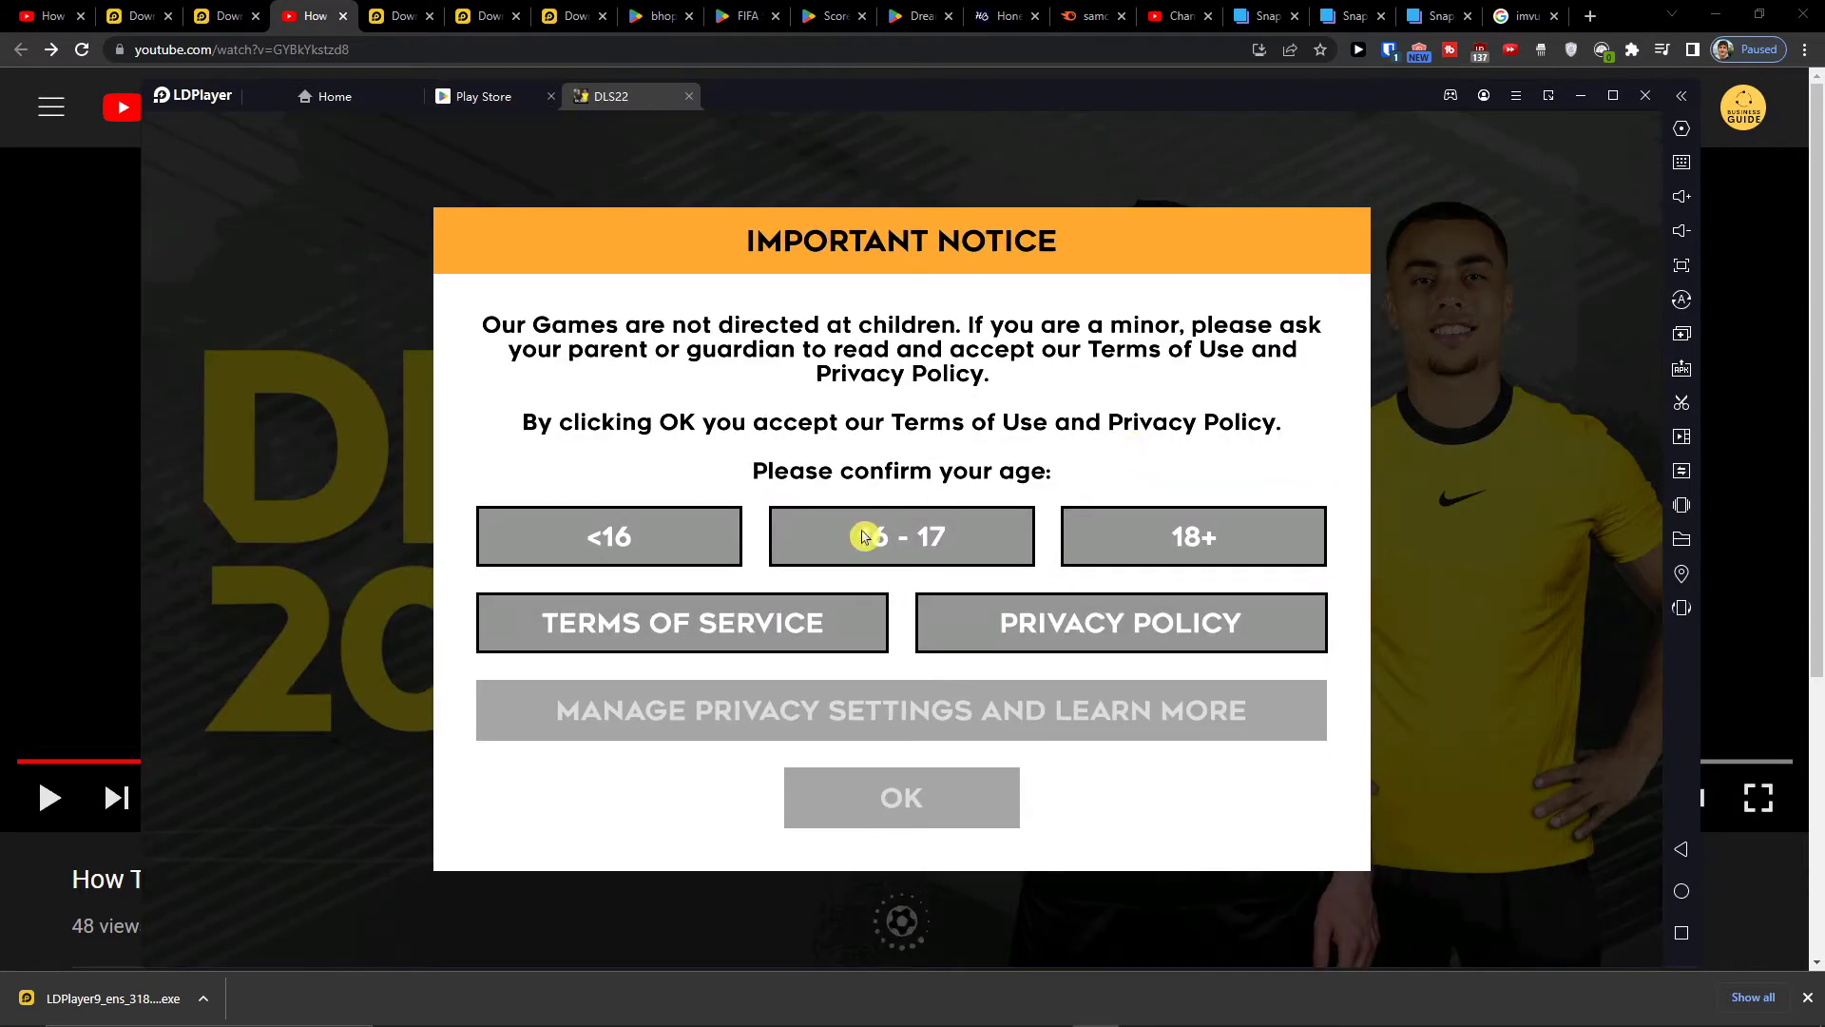
Confirm the age as 18+ to accept the game's notice, and accept Dream FC as the team name.
{"action": "left_click", "coordinate": [1170, 536]}
{"action": "left_click", "coordinate": [910, 799]}
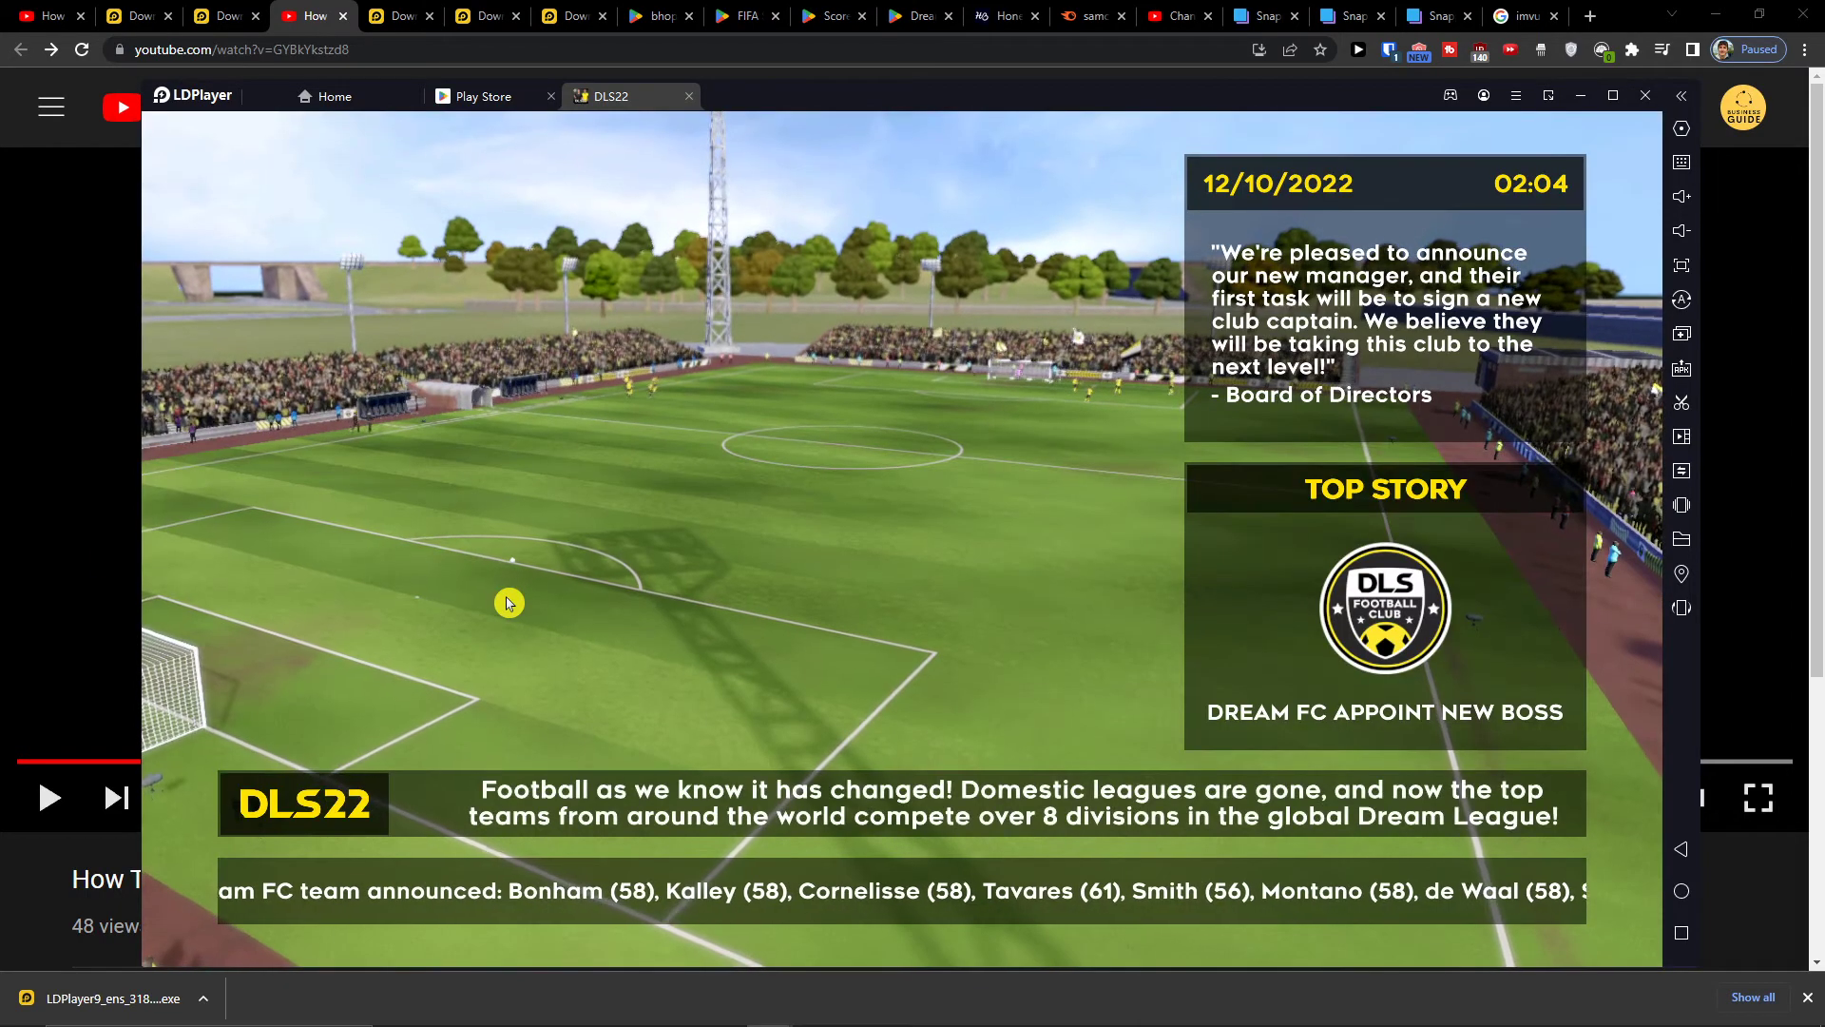
{"action": "left_click", "coordinate": [669, 656]}
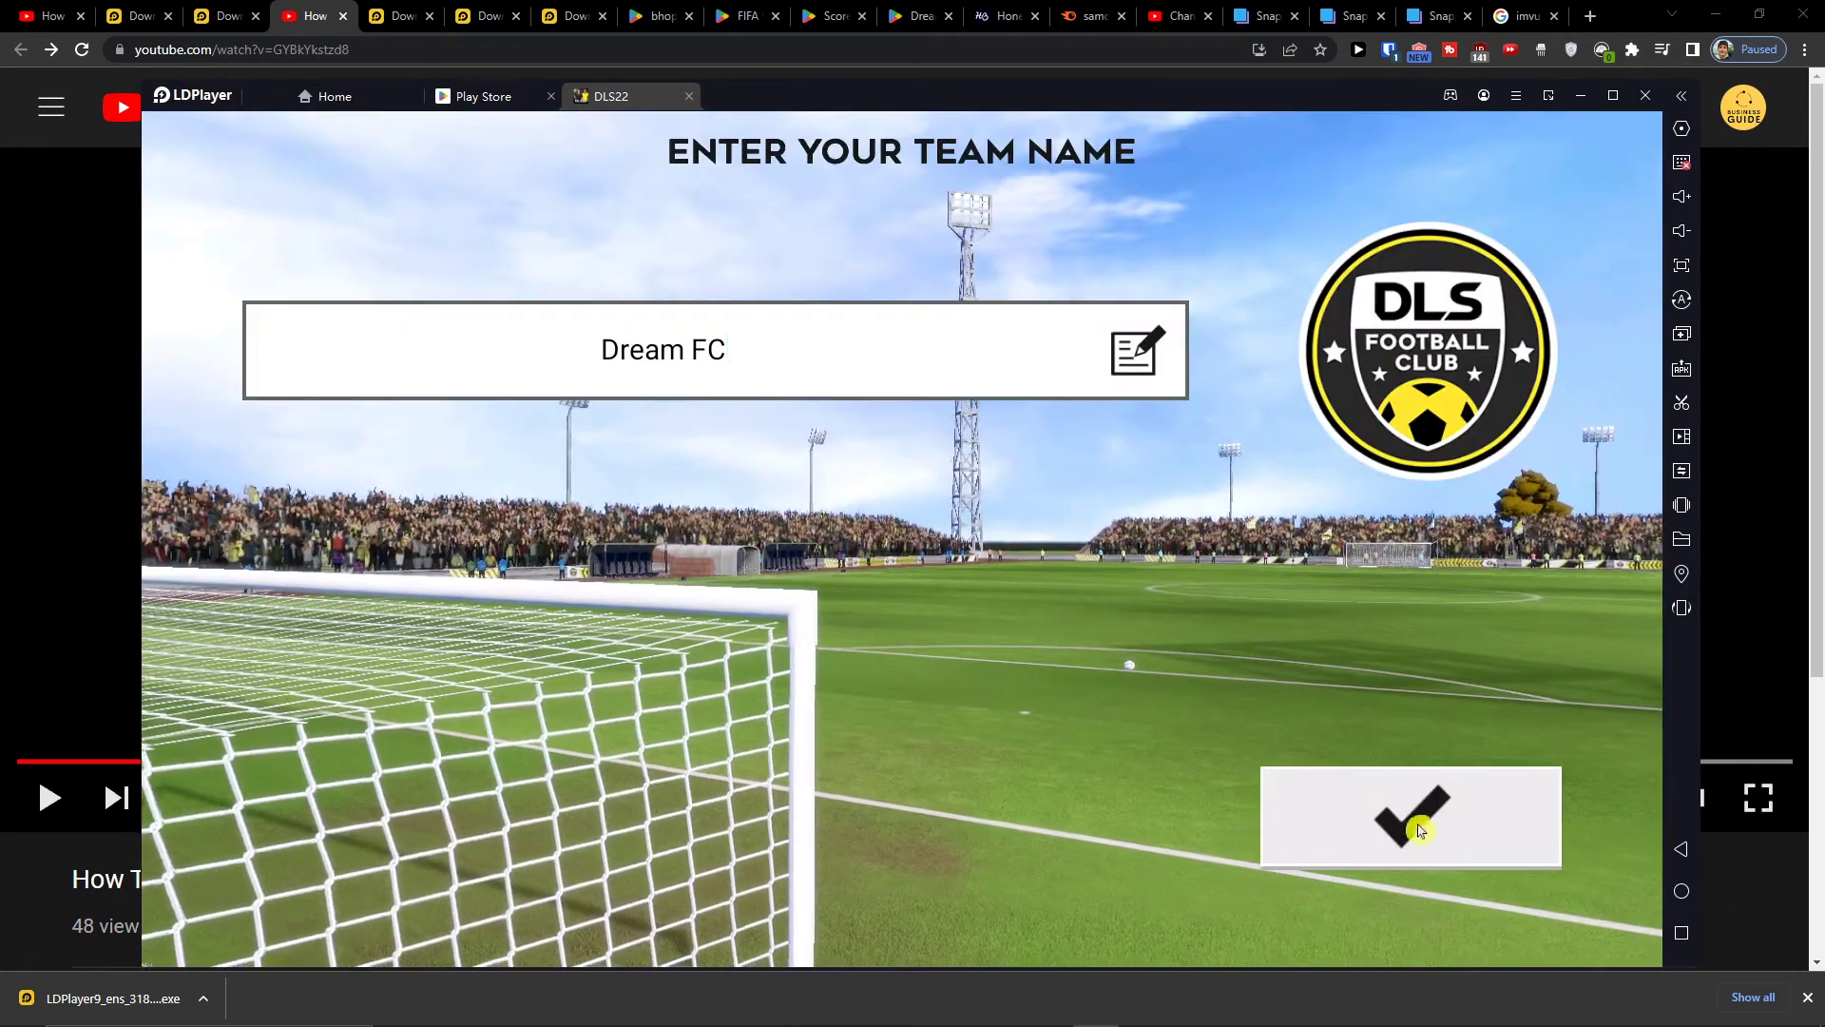
{"action": "left_click", "coordinate": [1347, 830]}
Choose the middle manager with the name Manager and sign Paul Pogba as the club captain.
{"action": "left_click", "coordinate": [941, 693]}
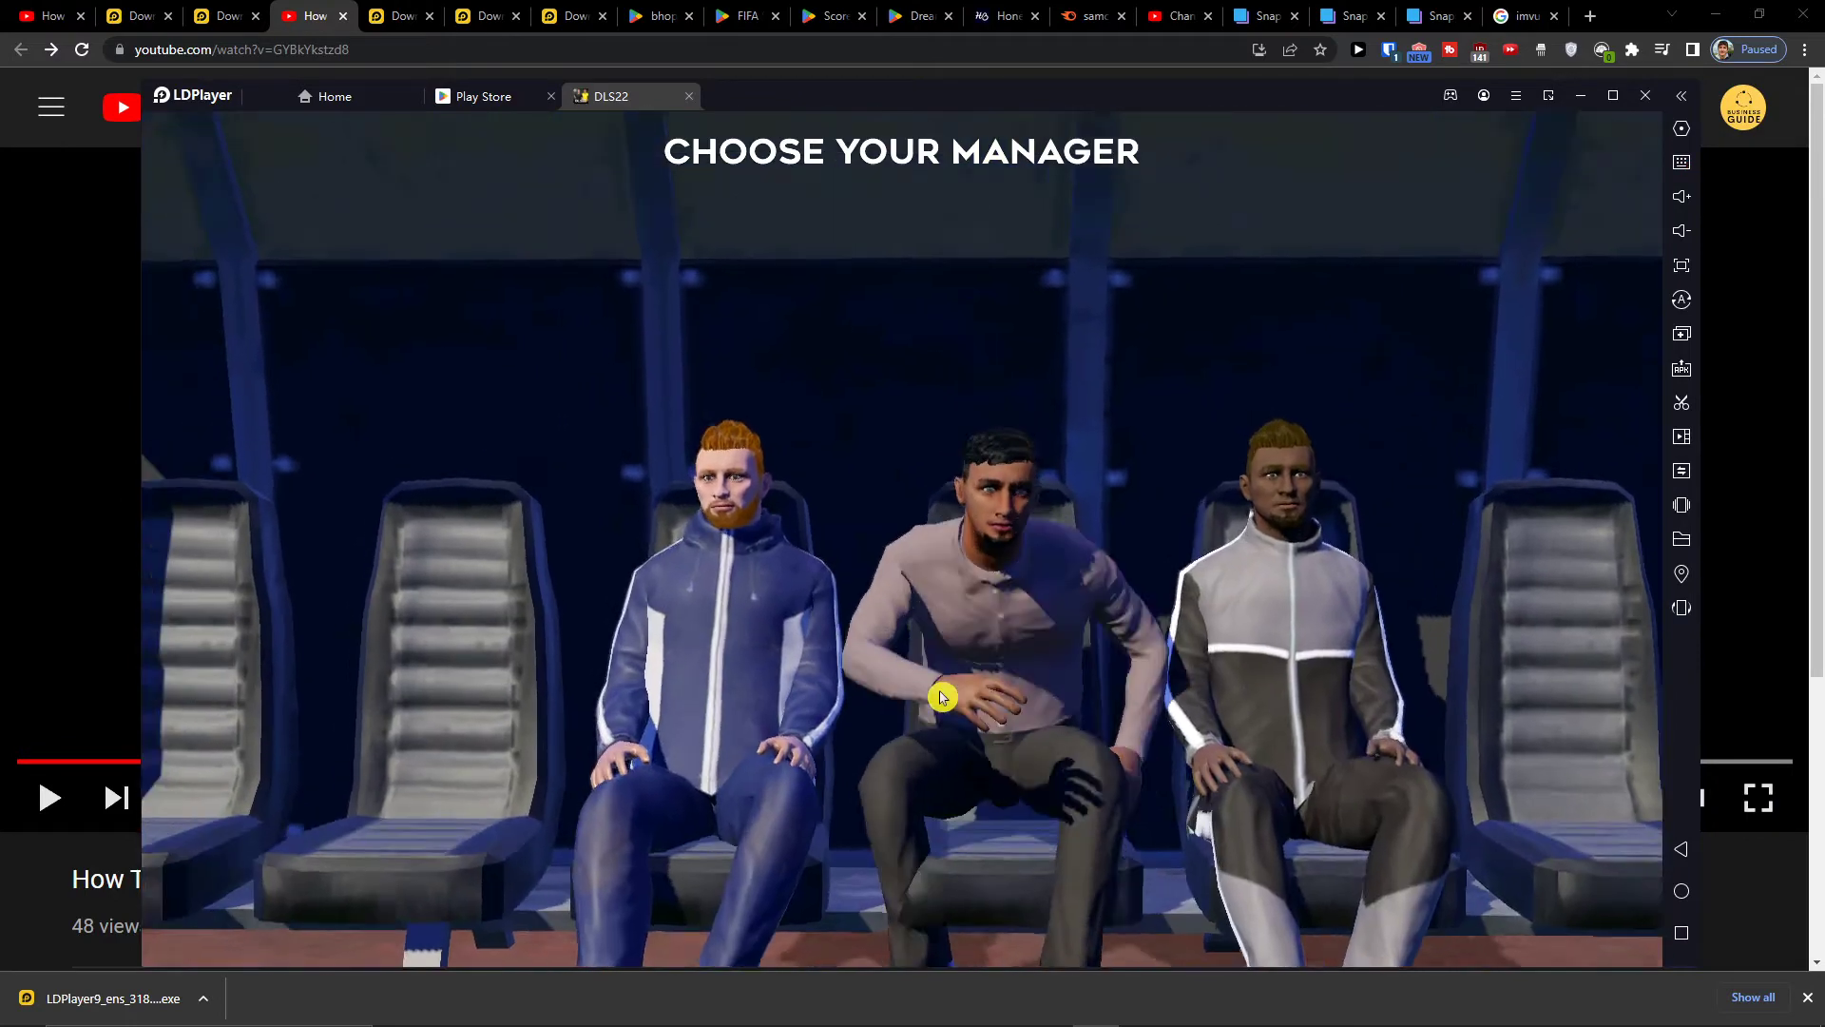
{"action": "left_click", "coordinate": [1610, 831]}
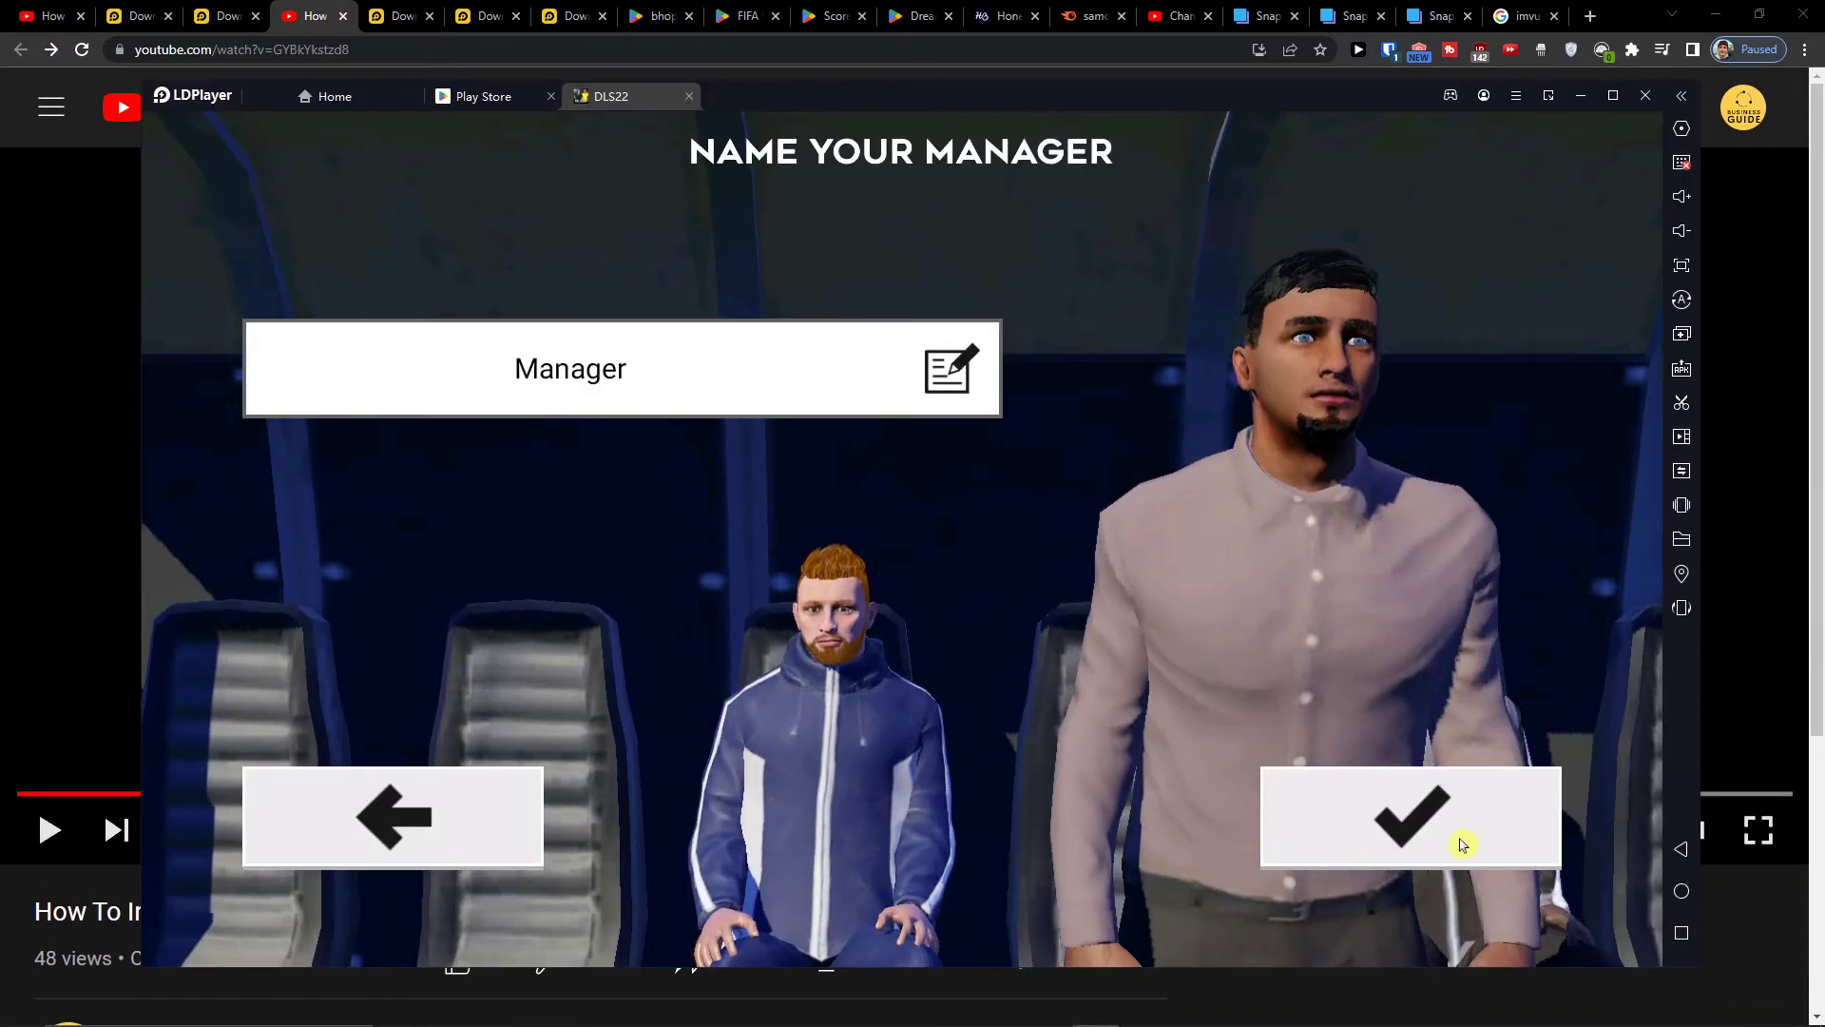
{"action": "left_click", "coordinate": [1458, 843]}
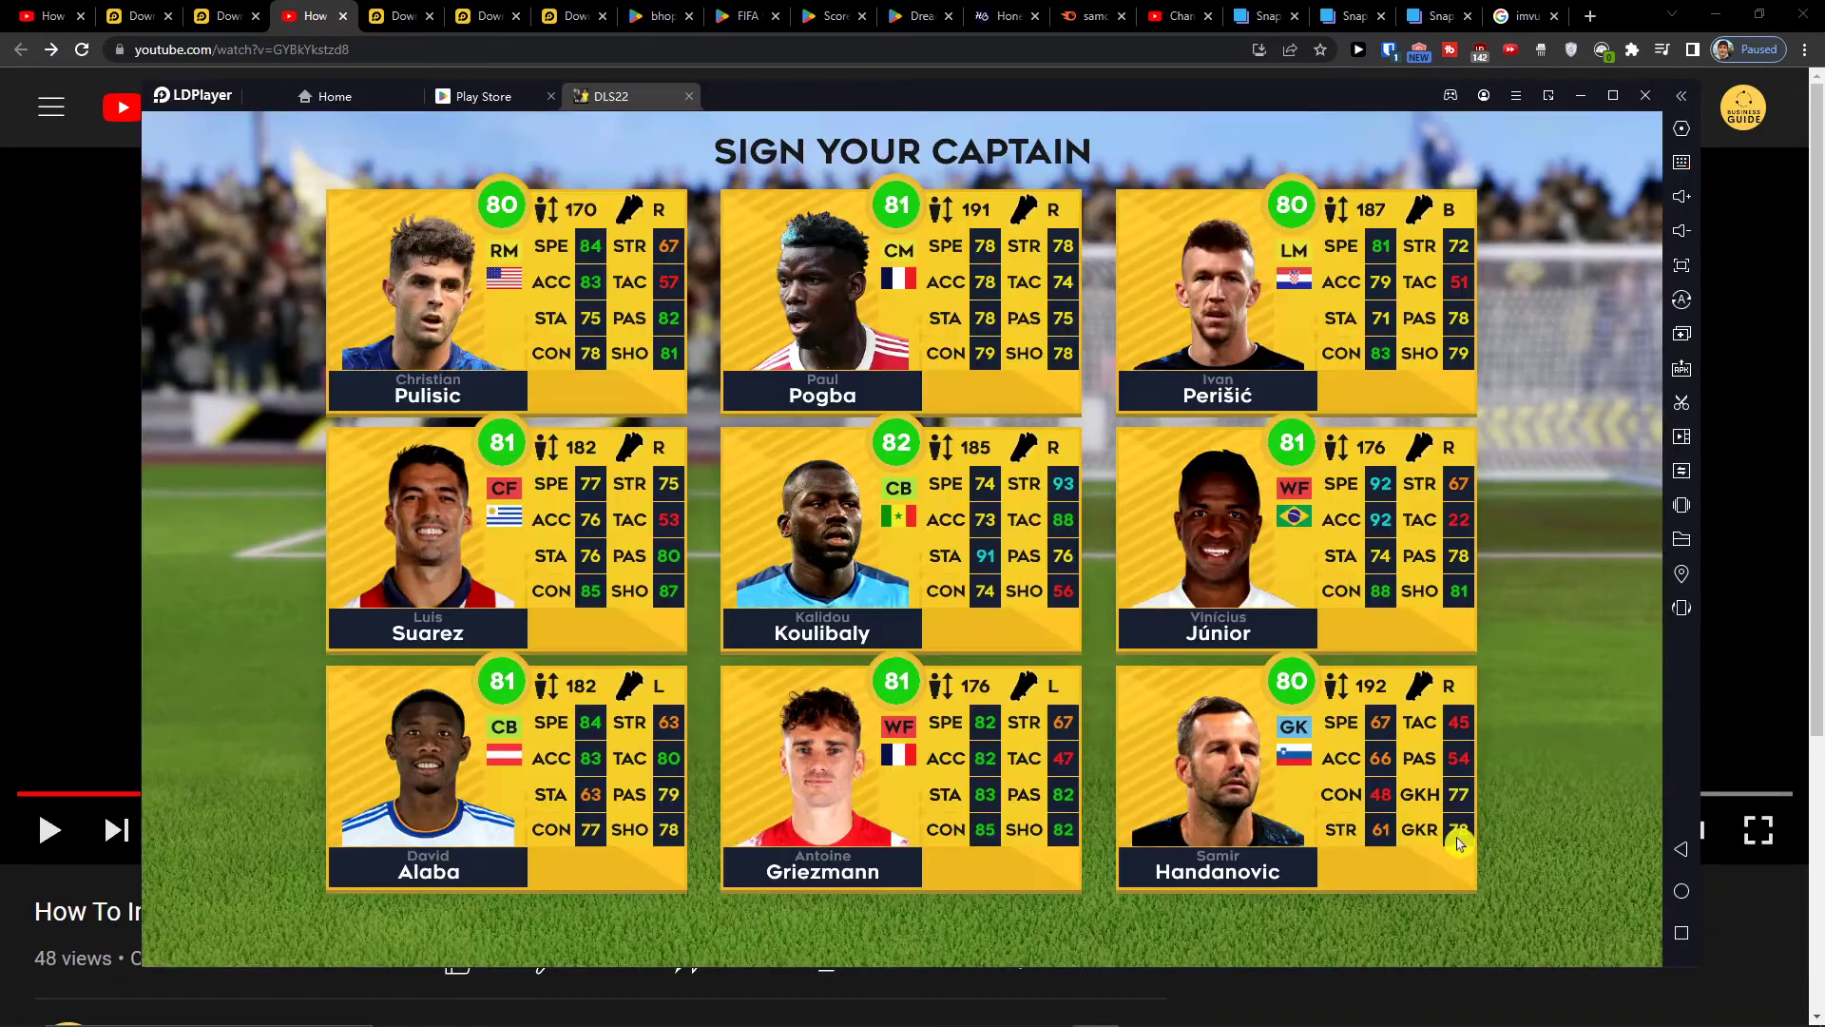
{"action": "left_click", "coordinate": [866, 283]}
{"action": "left_click", "coordinate": [1474, 836]}
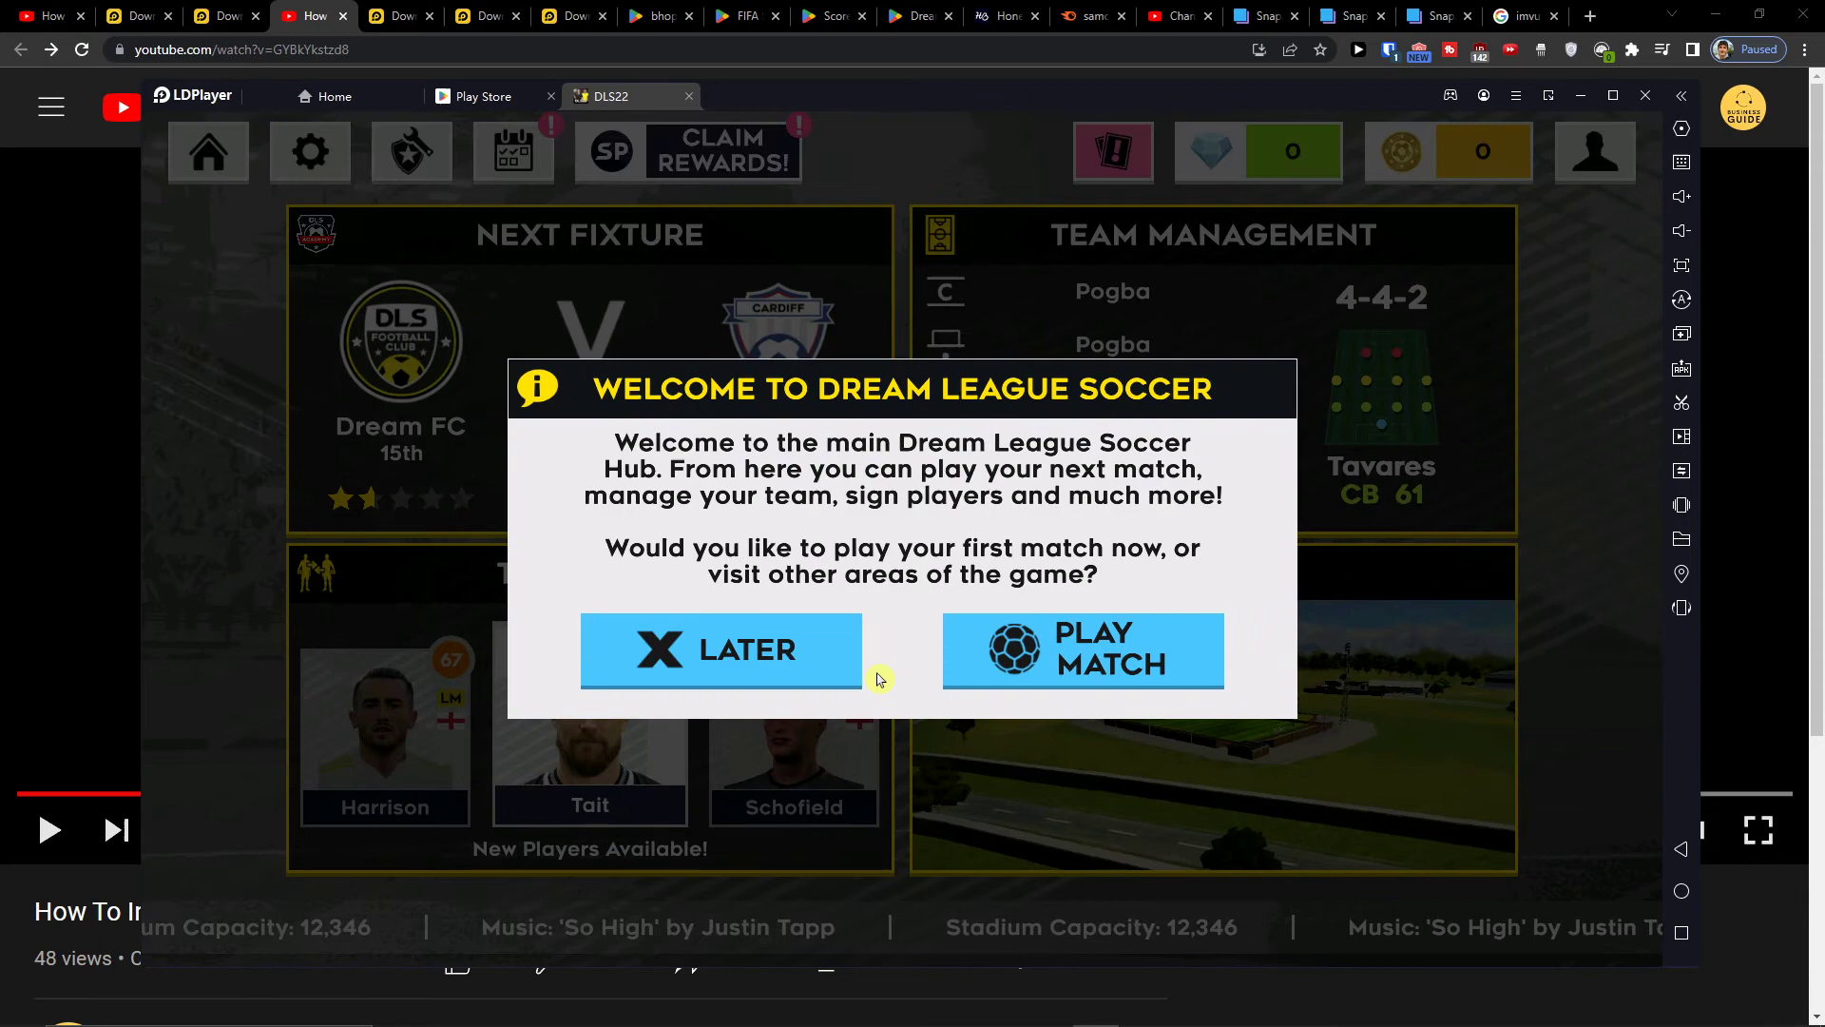
Open the next fixture against Cardiff and start the Academy Division match.
{"action": "left_click", "coordinate": [1067, 677]}
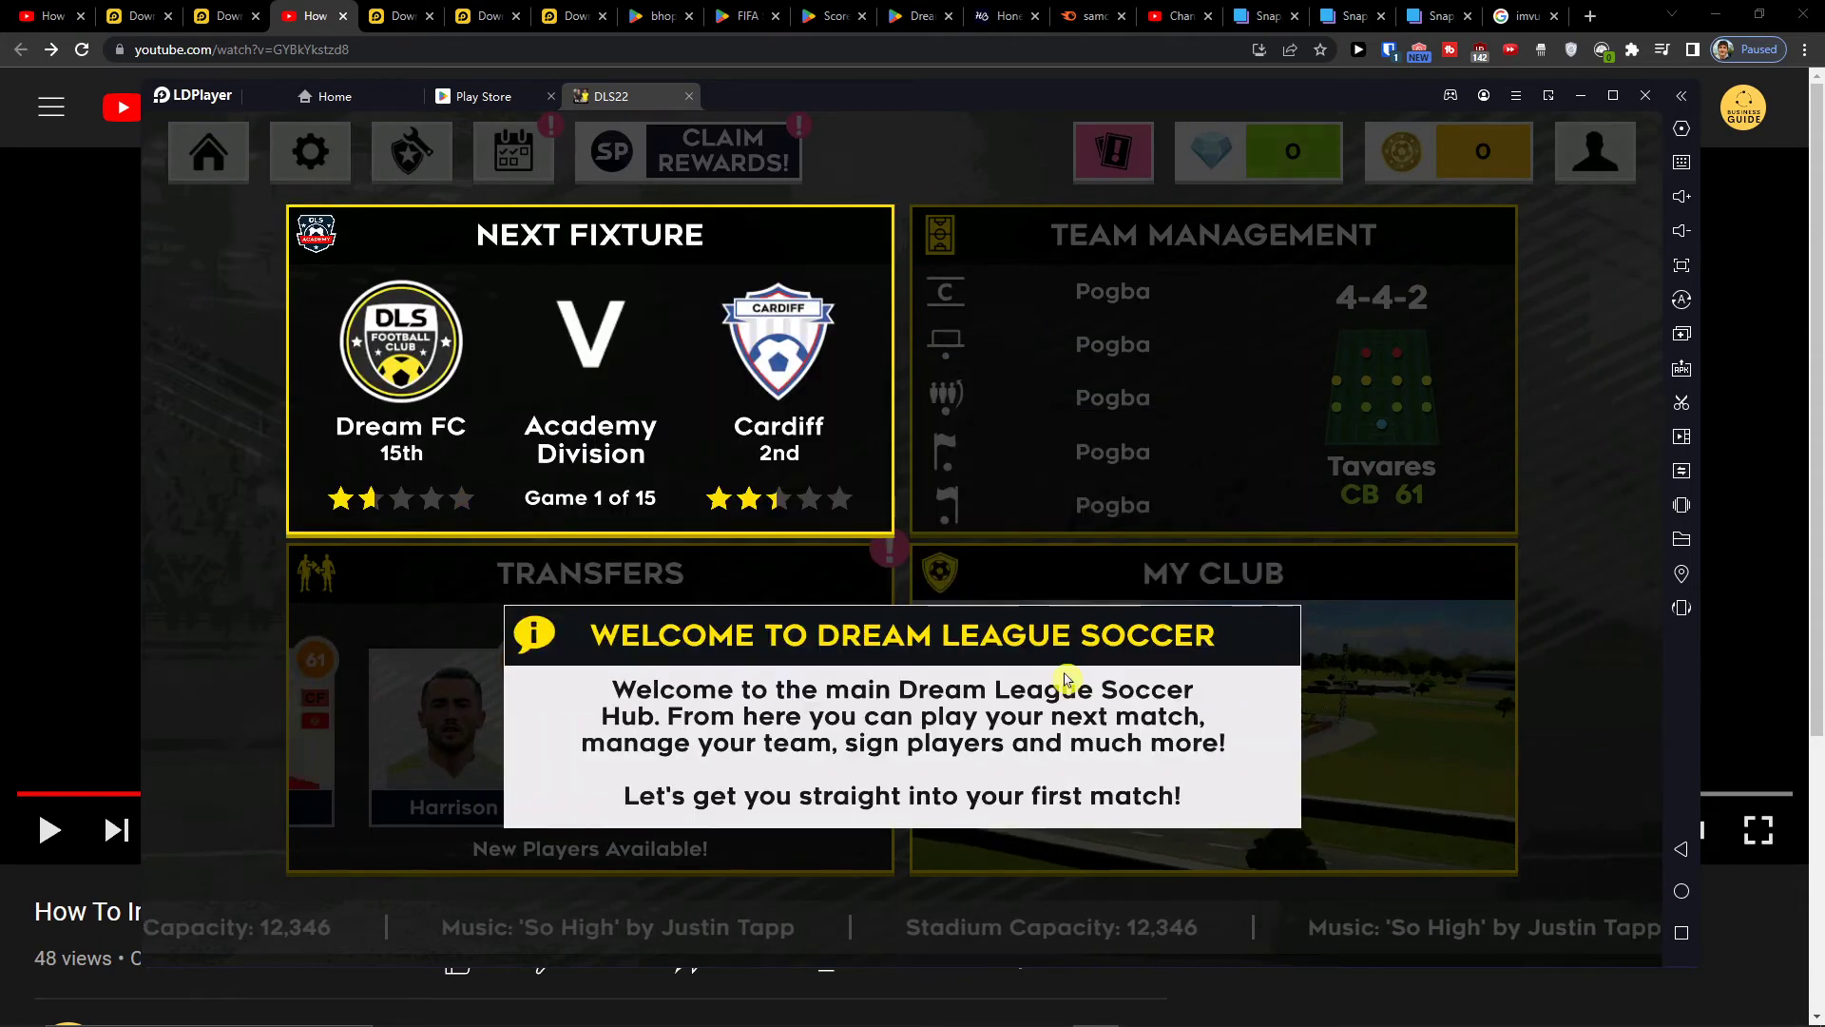
{"action": "left_click", "coordinate": [720, 574]}
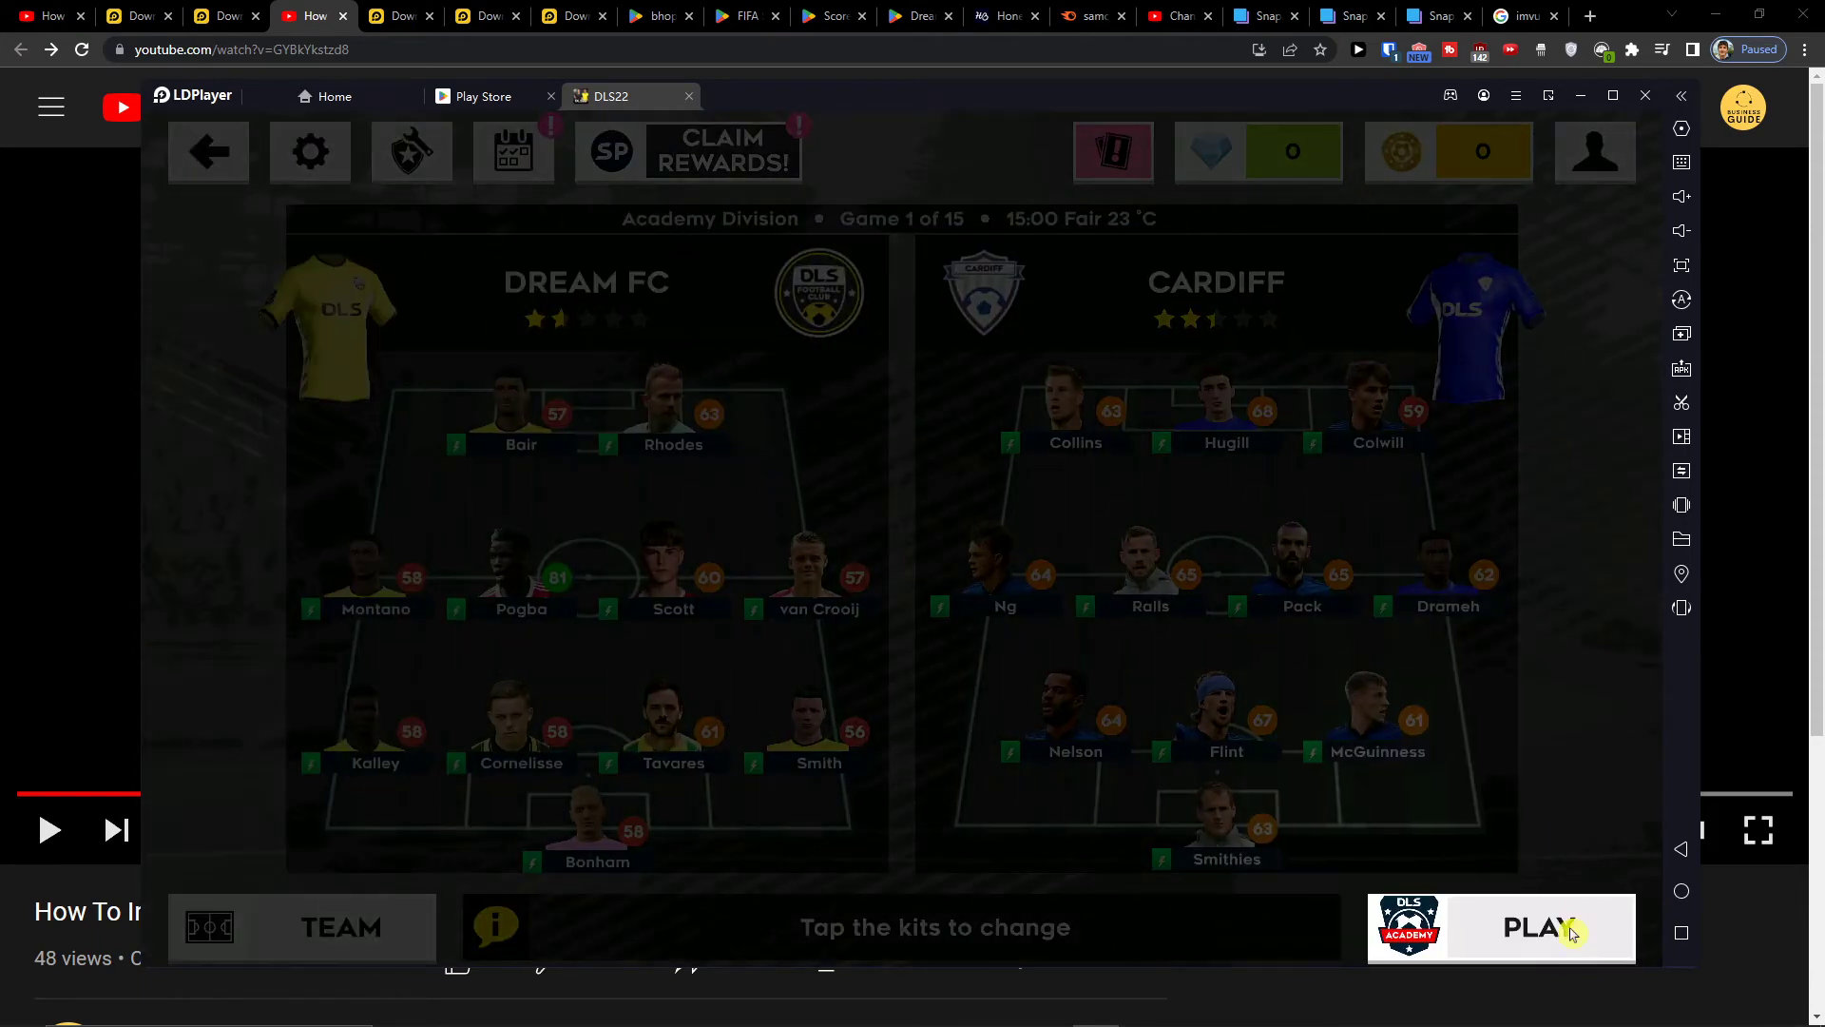
{"action": "left_click", "coordinate": [1527, 940]}
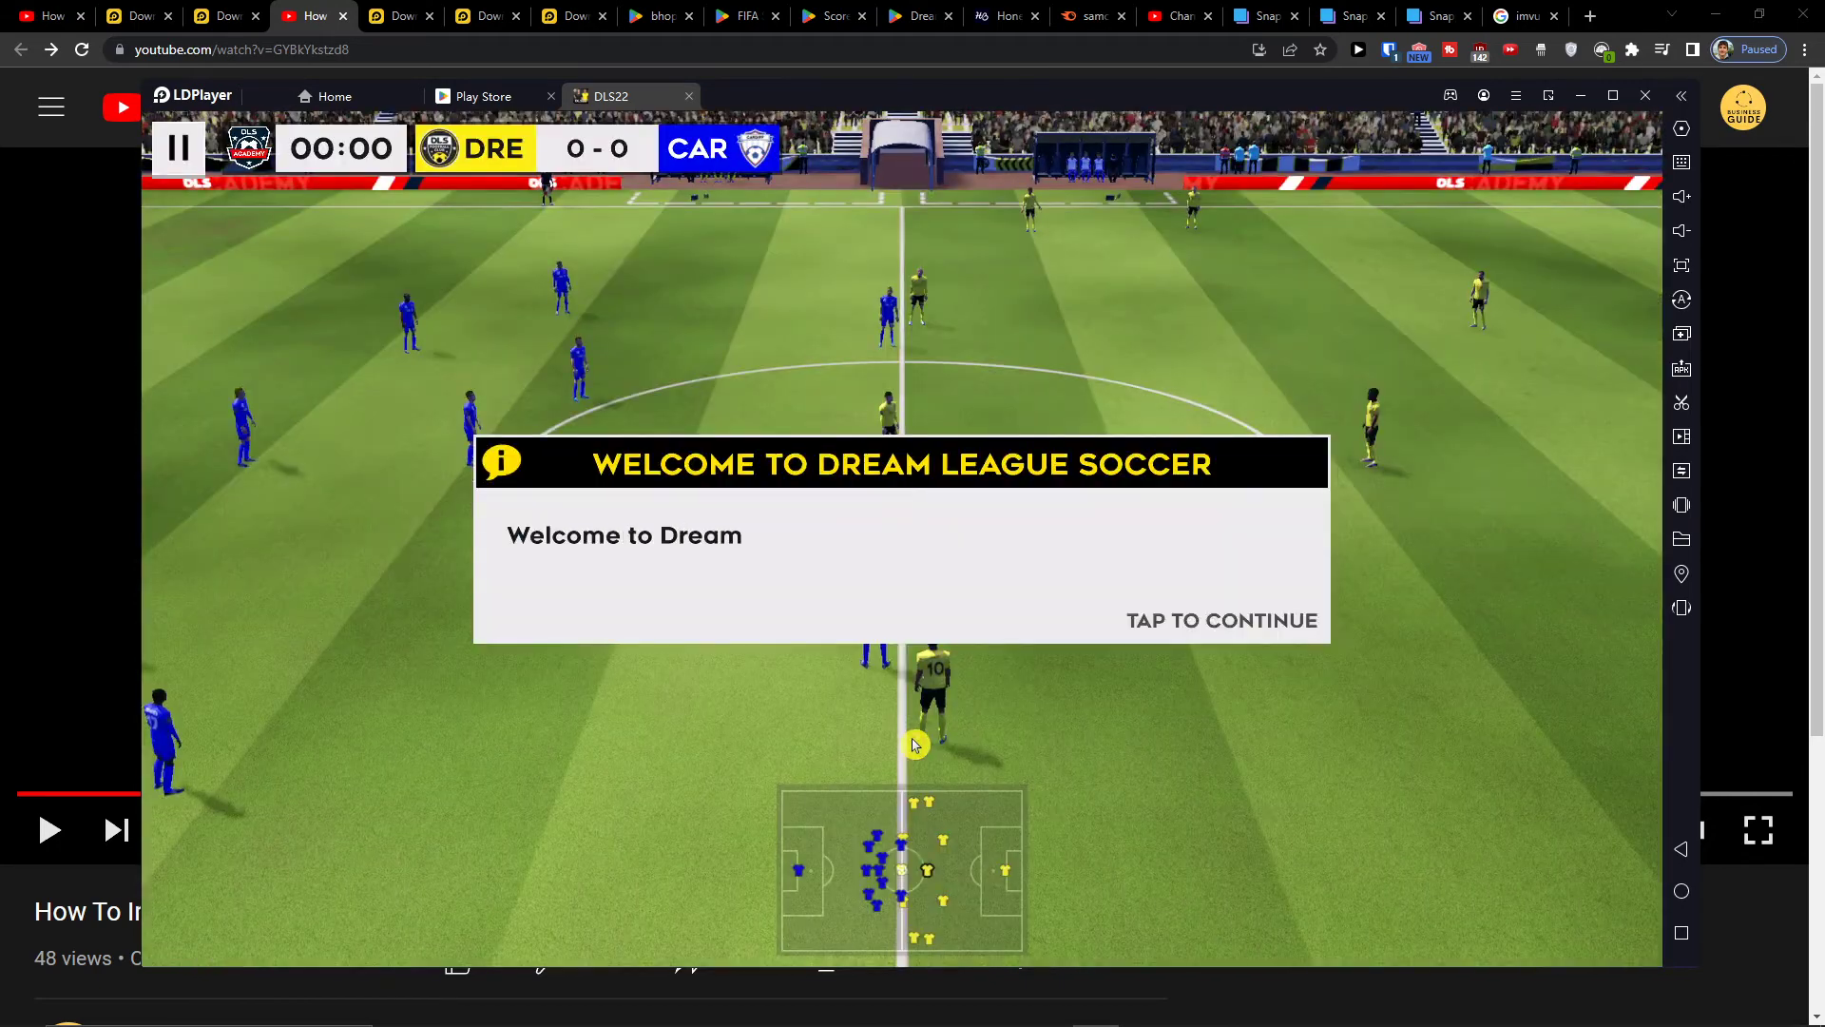
Skip the pre-match presentation and advance through the control button tutorial messages to the Start Match message.
{"action": "left_click", "coordinate": [1083, 669]}
{"action": "left_click", "coordinate": [1203, 621]}
{"action": "left_click", "coordinate": [1203, 621]}
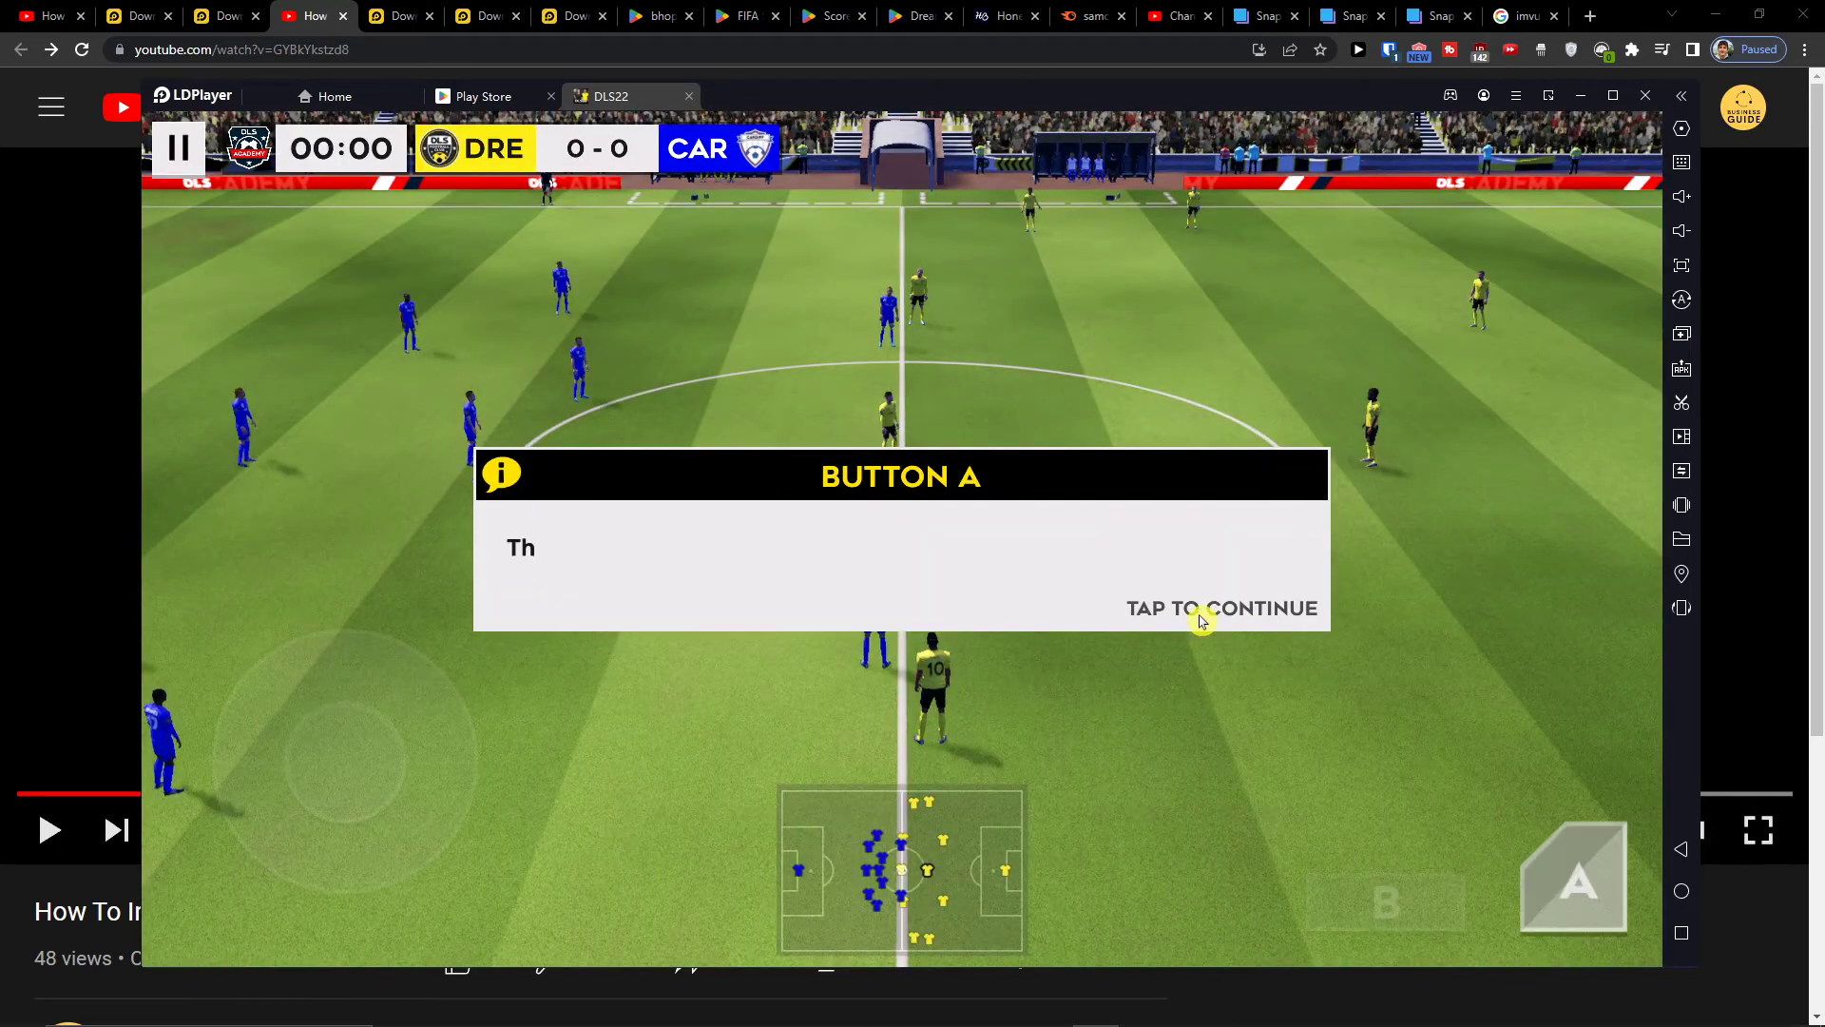
{"action": "left_click", "coordinate": [1202, 621]}
{"action": "left_click", "coordinate": [1203, 621]}
{"action": "left_click", "coordinate": [1202, 621]}
{"action": "left_click", "coordinate": [1203, 621]}
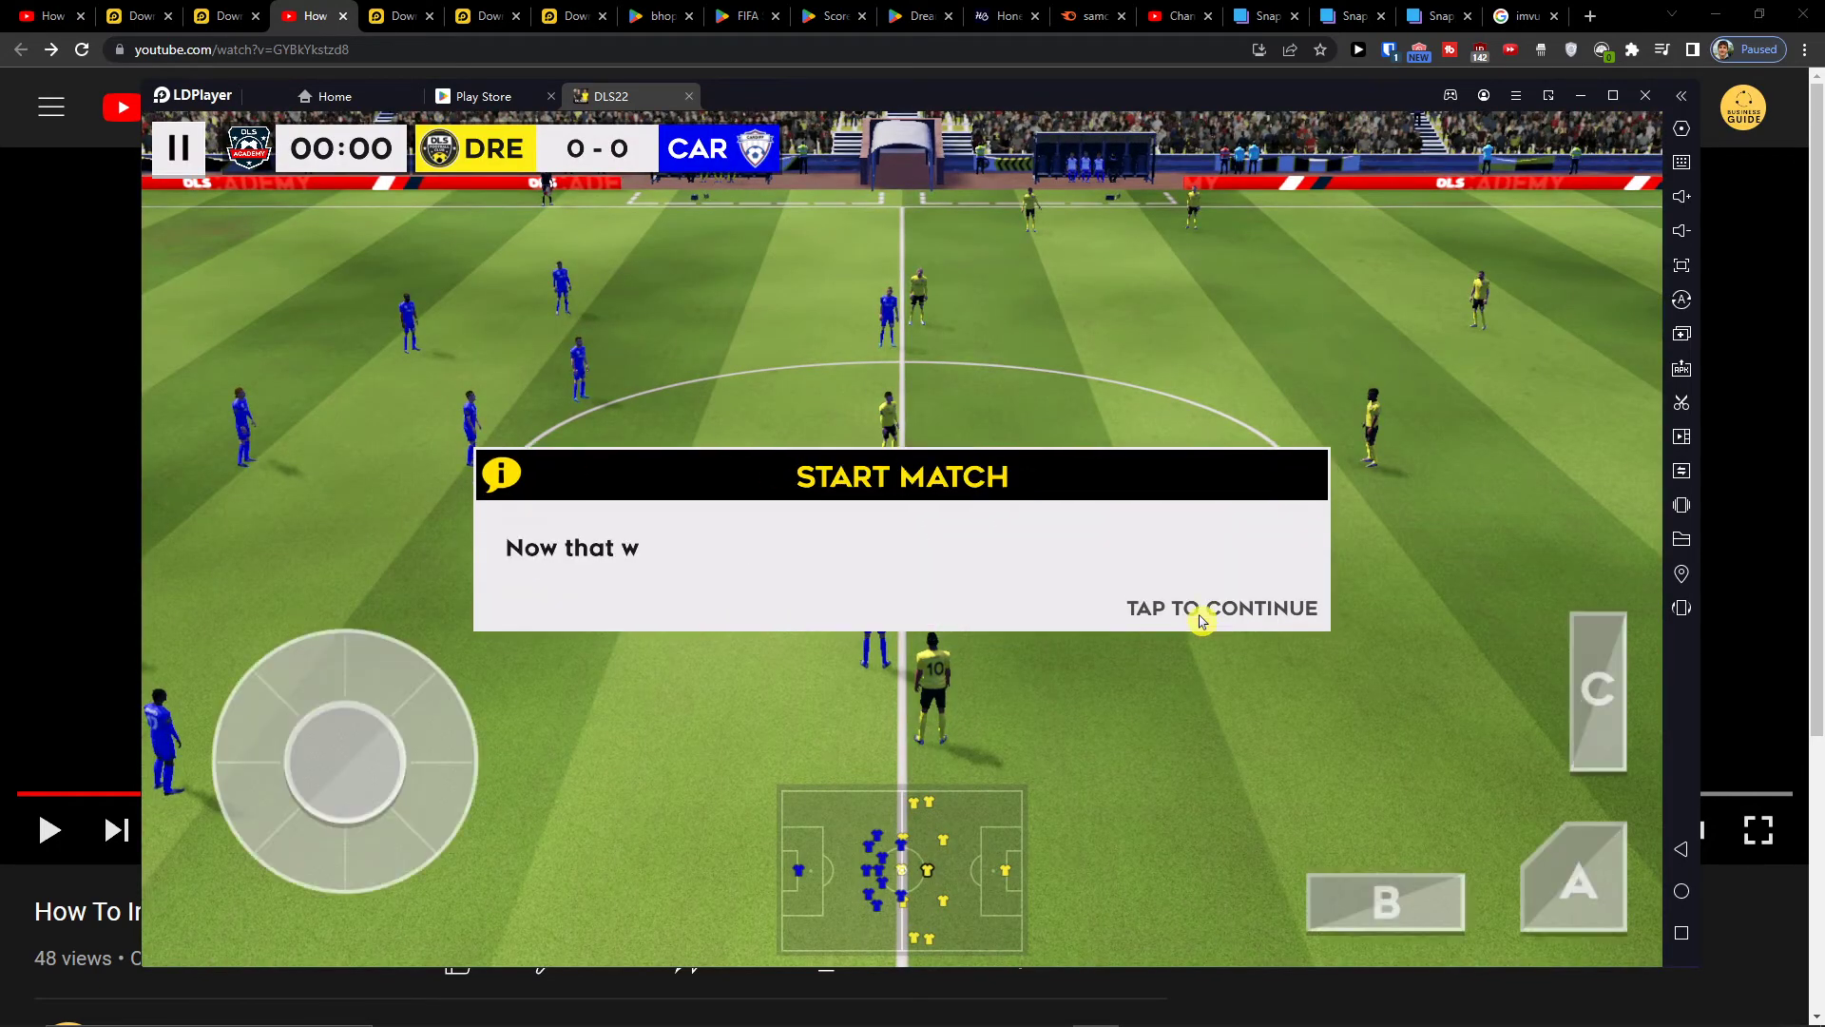
Dismiss the Start Match message and kick off the match against Cardiff.
{"action": "left_click", "coordinate": [1203, 621]}
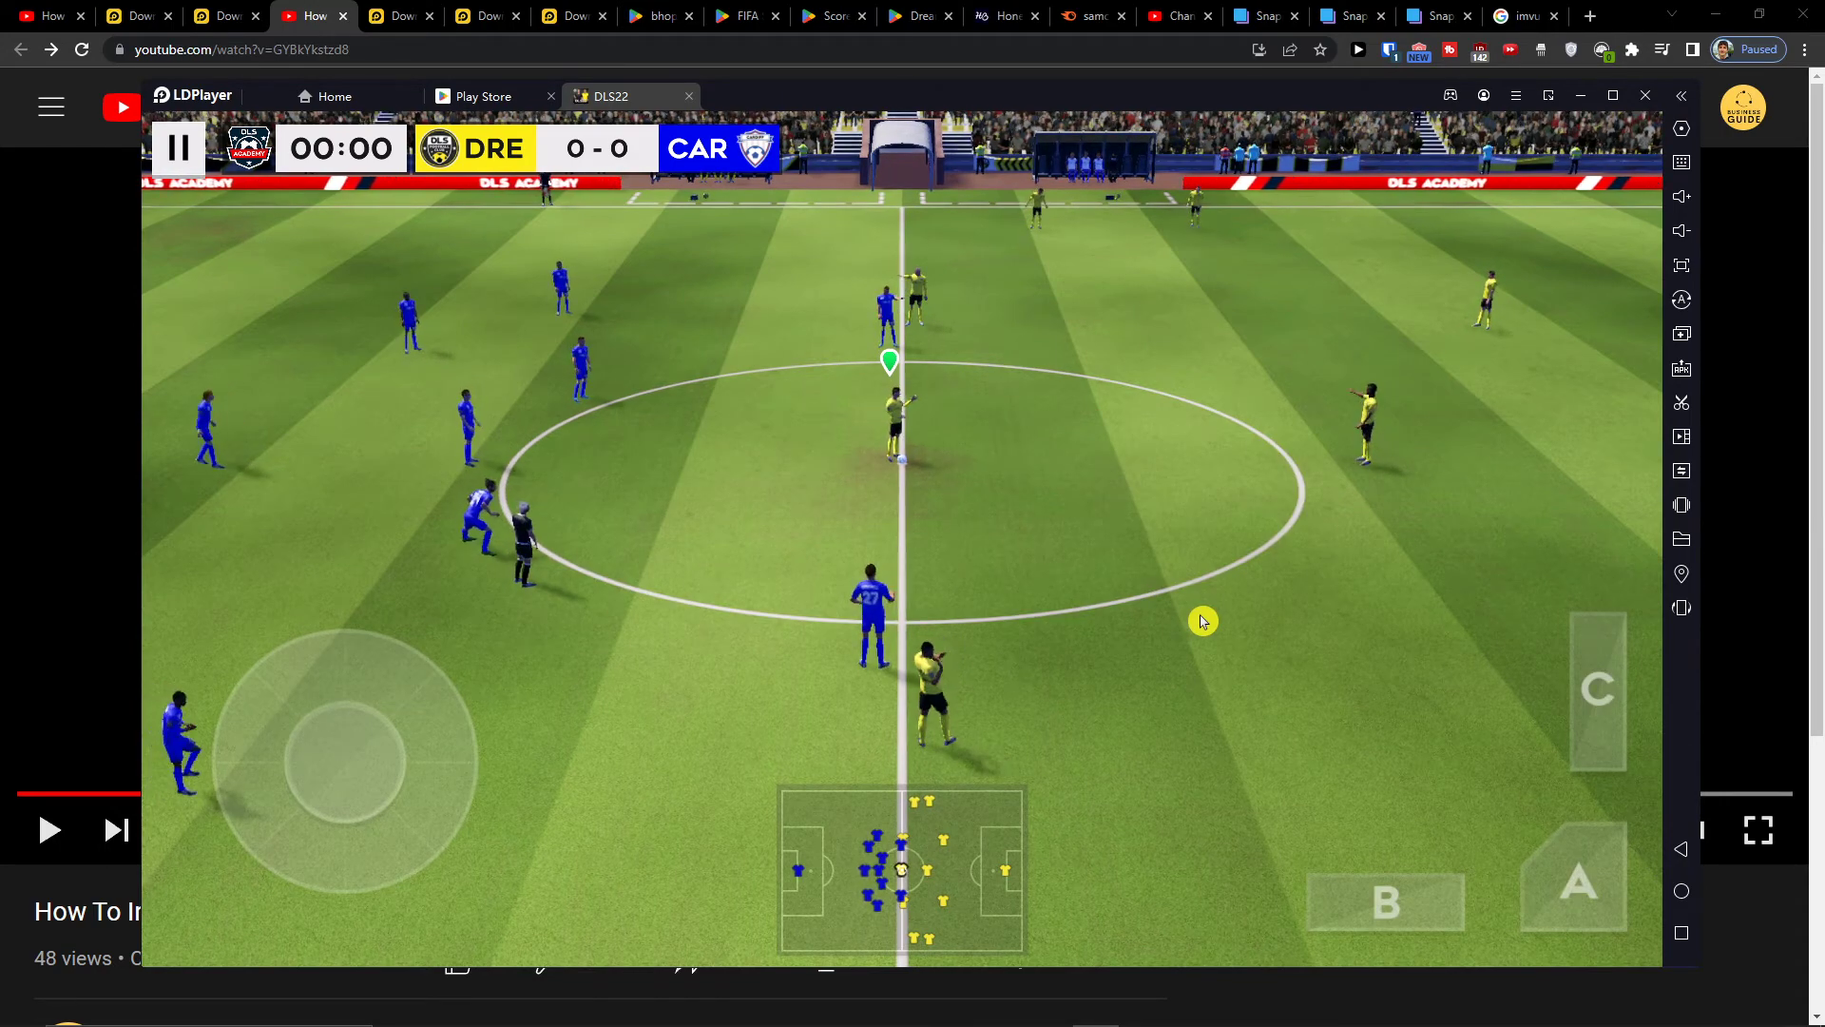
{"action": "left_click", "coordinate": [1517, 904]}
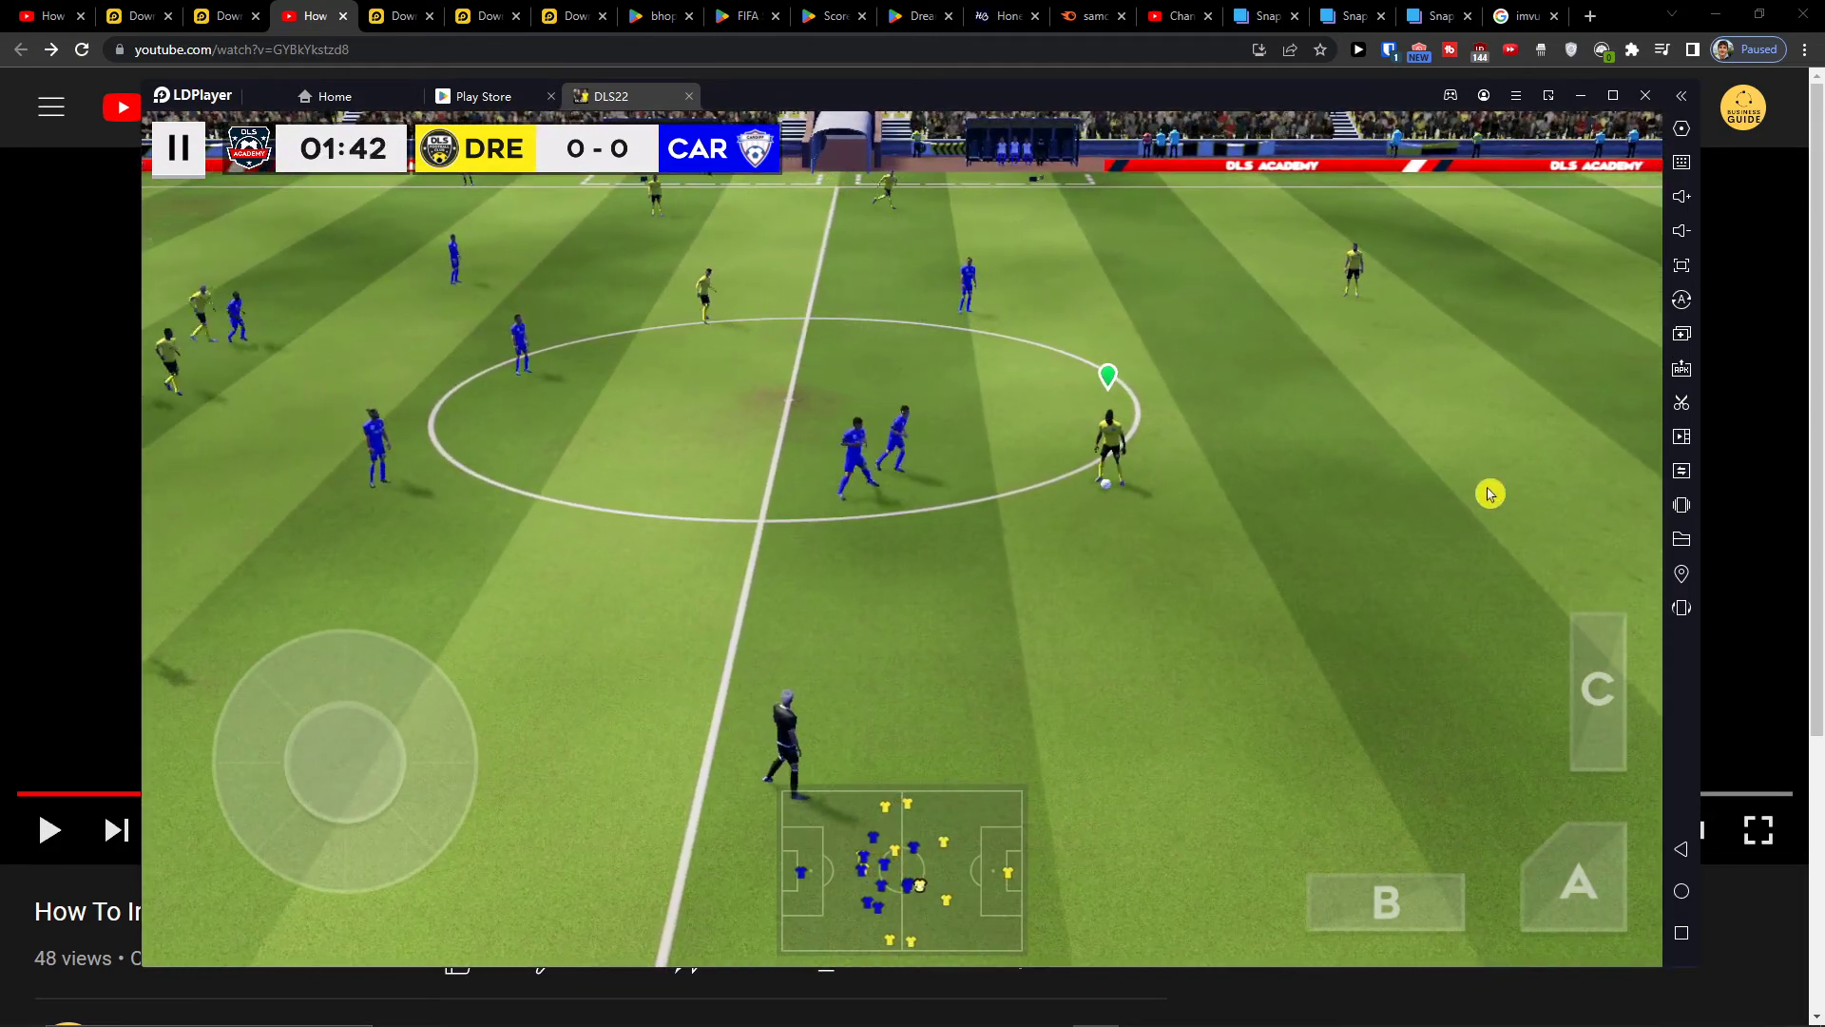
Add a WASD movement control to the keymap, fit it over the game's virtual joystick, and save the keymap.
{"action": "left_click", "coordinate": [1682, 162]}
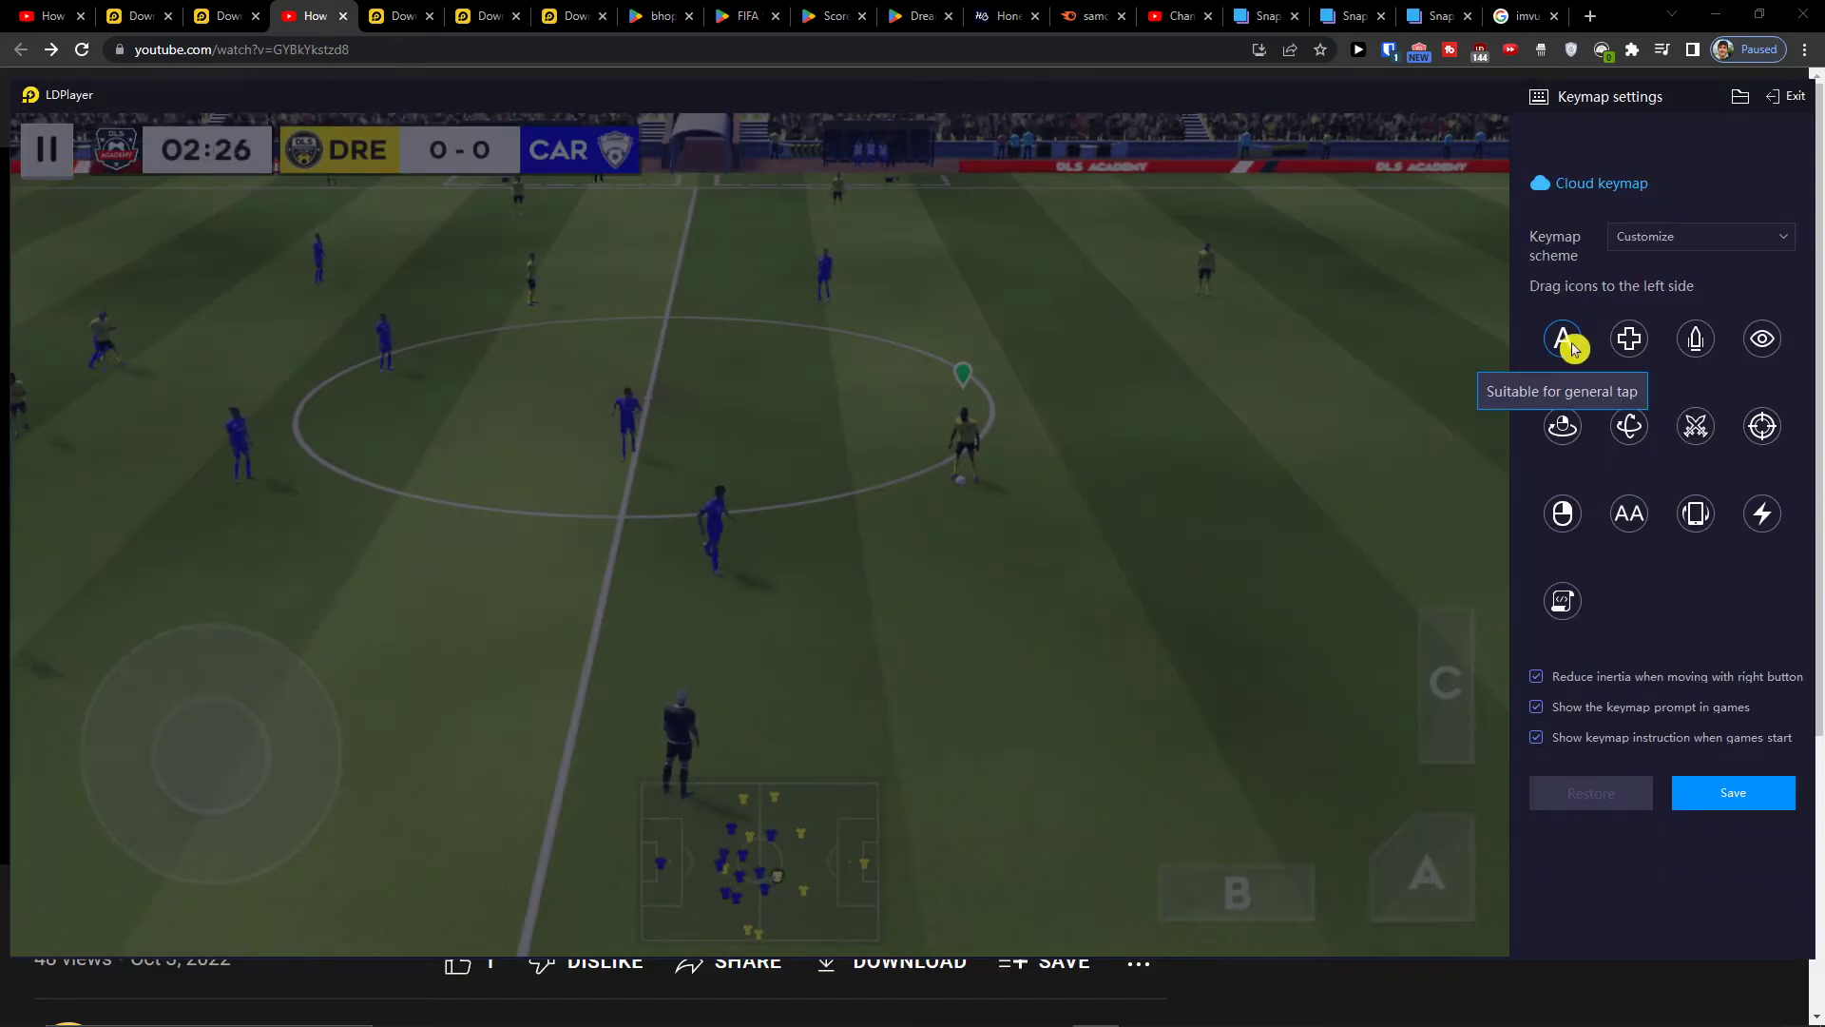
{"action": "left_click_drag", "start_coordinate": [1632, 340], "coordinate": [209, 754]}
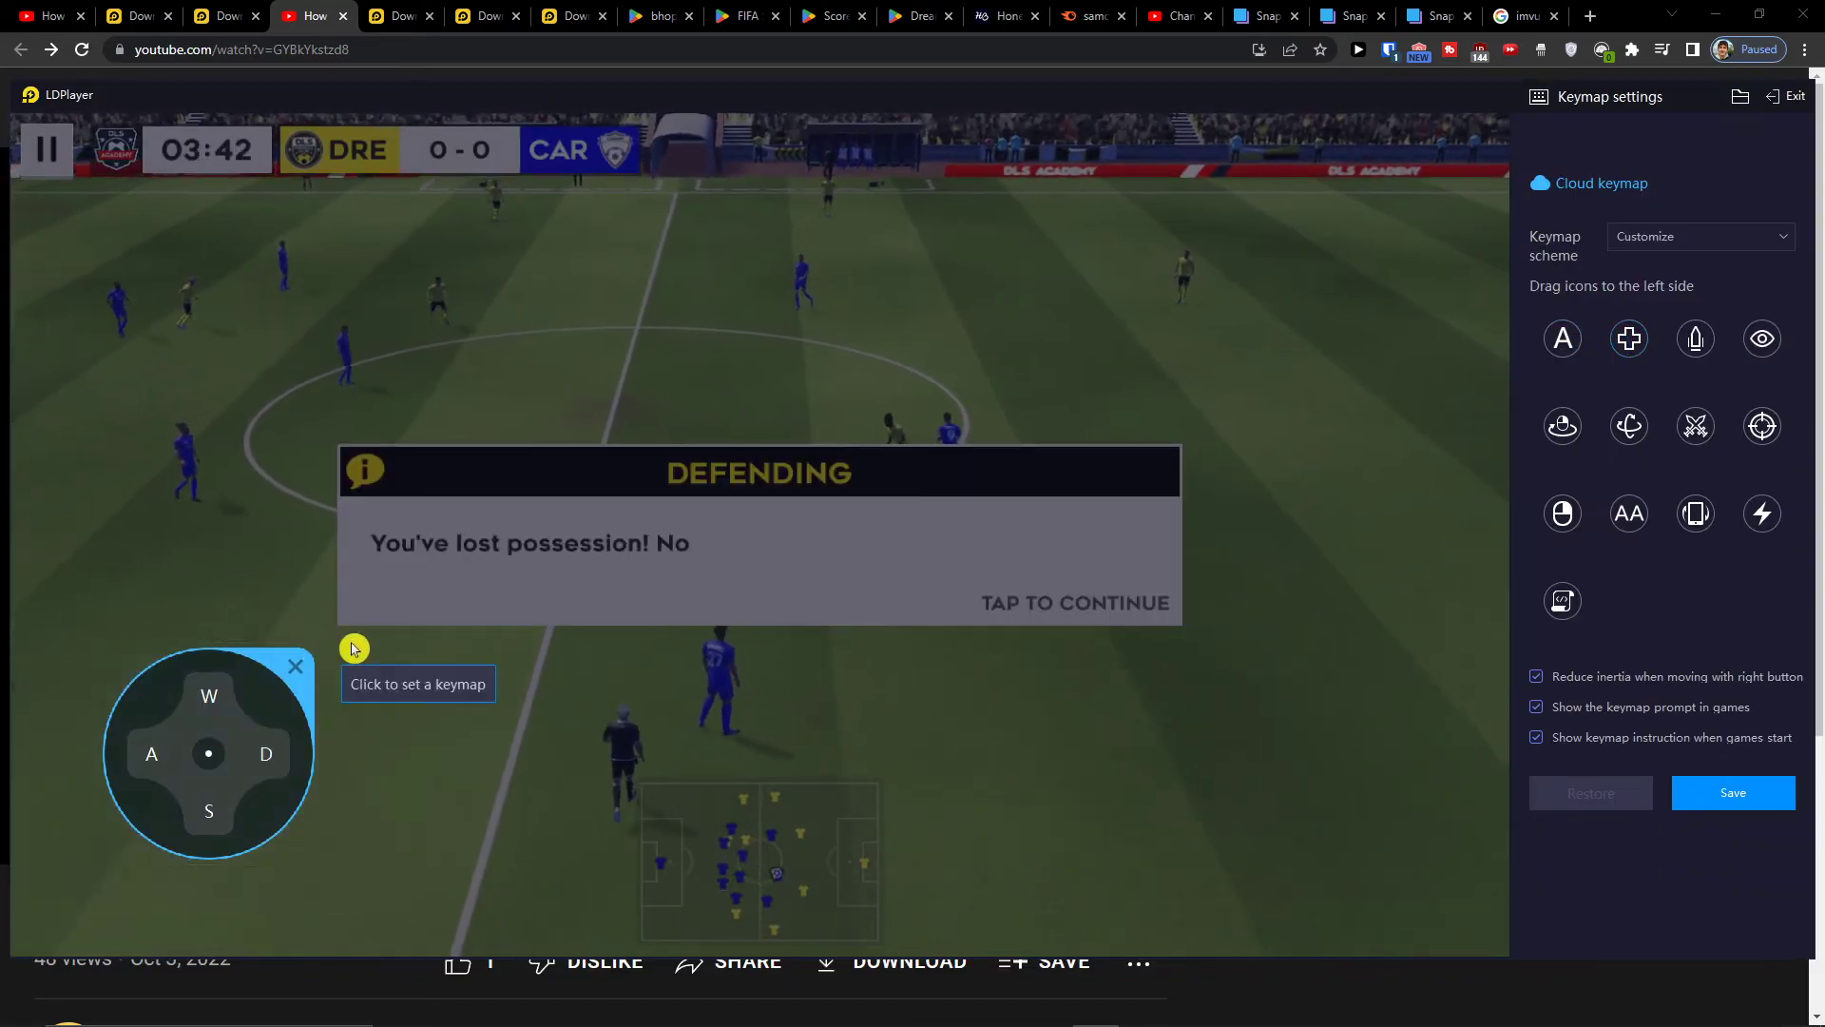
{"action": "mouse_move", "coordinate": [321, 643]}
{"action": "left_mouse_down"}
{"action": "mouse_move", "coordinate": [339, 631]}
{"action": "mouse_move", "coordinate": [316, 640]}
{"action": "left_mouse_up"}
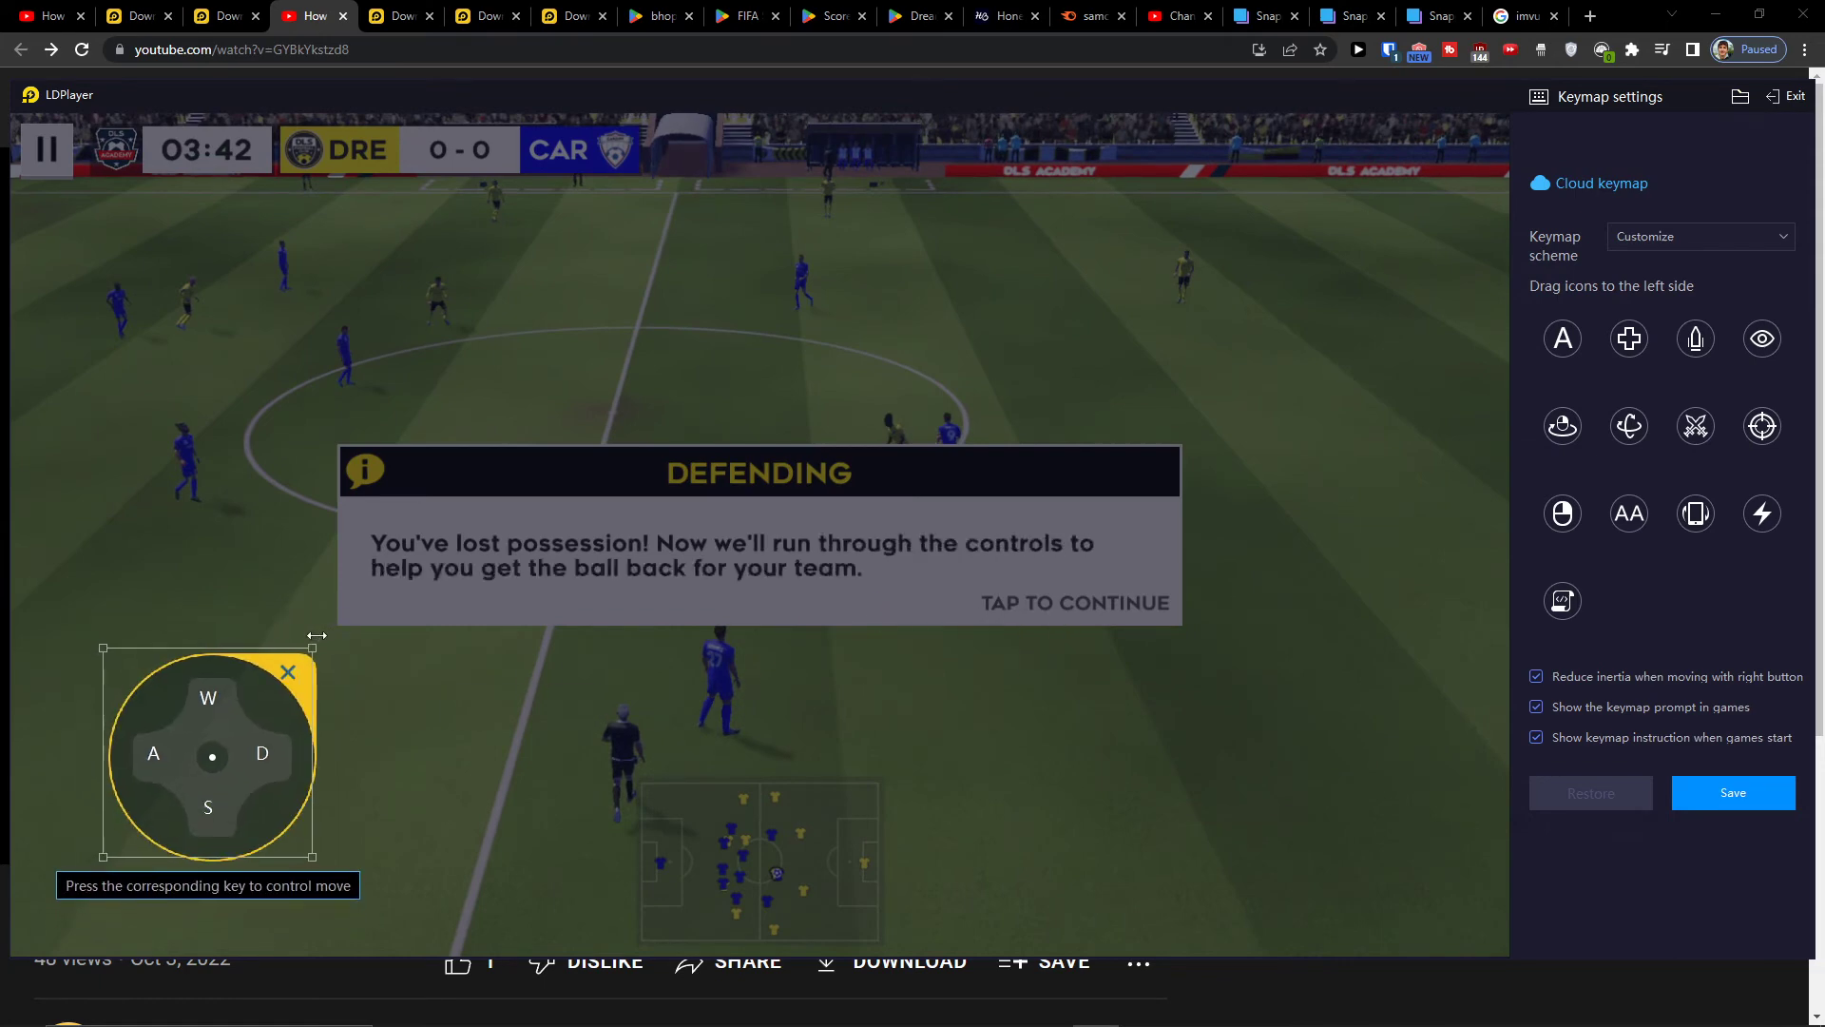
{"action": "left_click_drag", "start_coordinate": [224, 740], "coordinate": [226, 756]}
{"action": "left_click", "coordinate": [946, 614]}
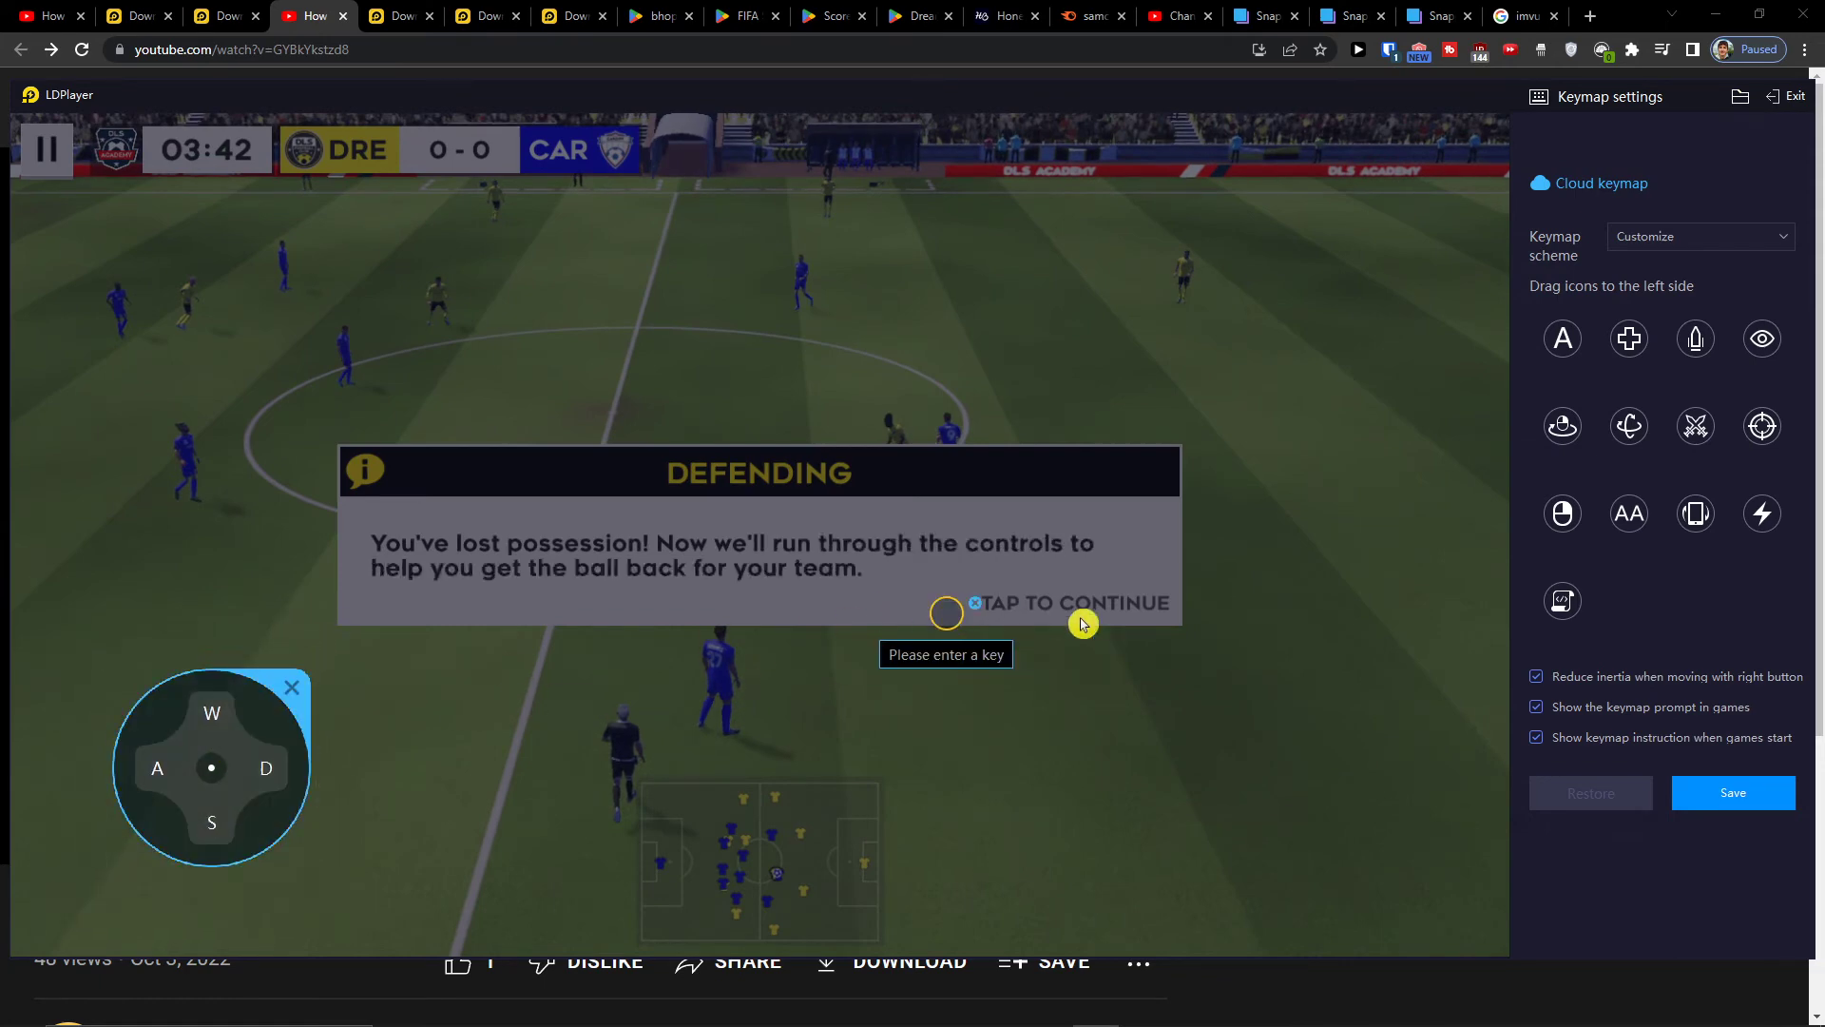
{"action": "left_click", "coordinate": [972, 611]}
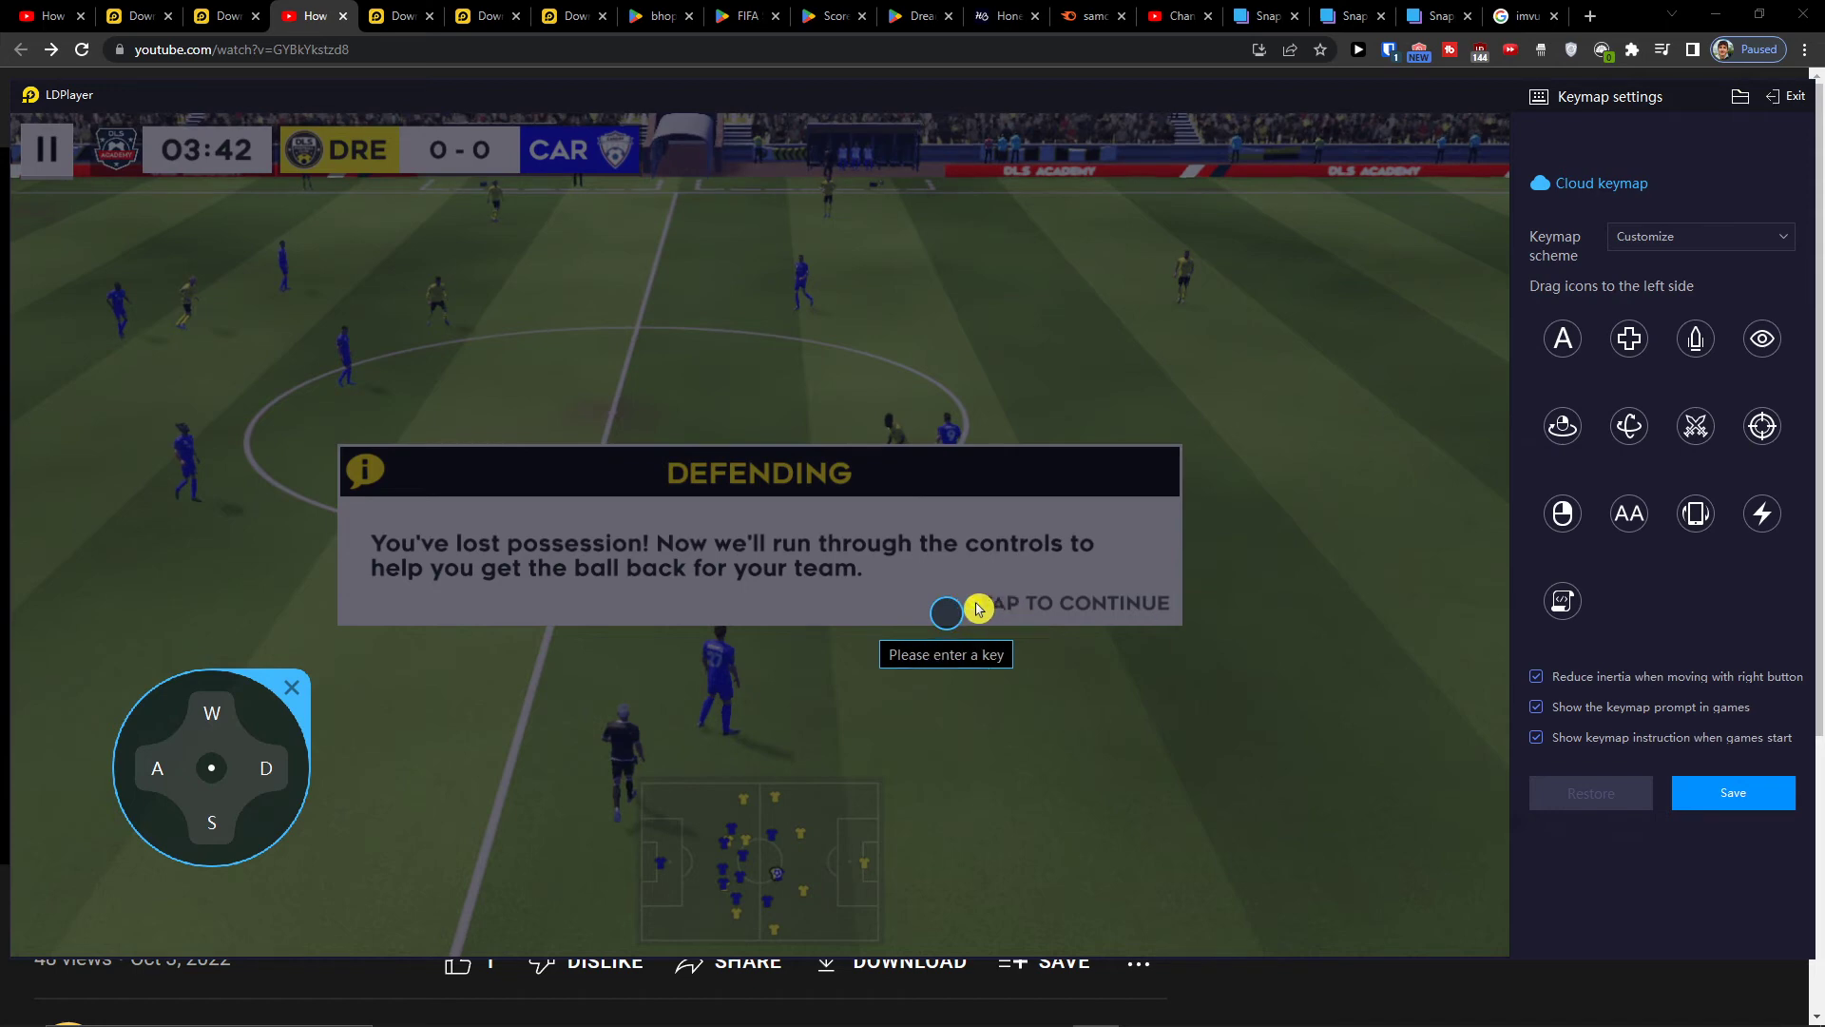
{"action": "left_click", "coordinate": [1736, 798]}
Advance through the Defending and Button B tutorial messages to resume the match.
{"action": "left_click", "coordinate": [1162, 608]}
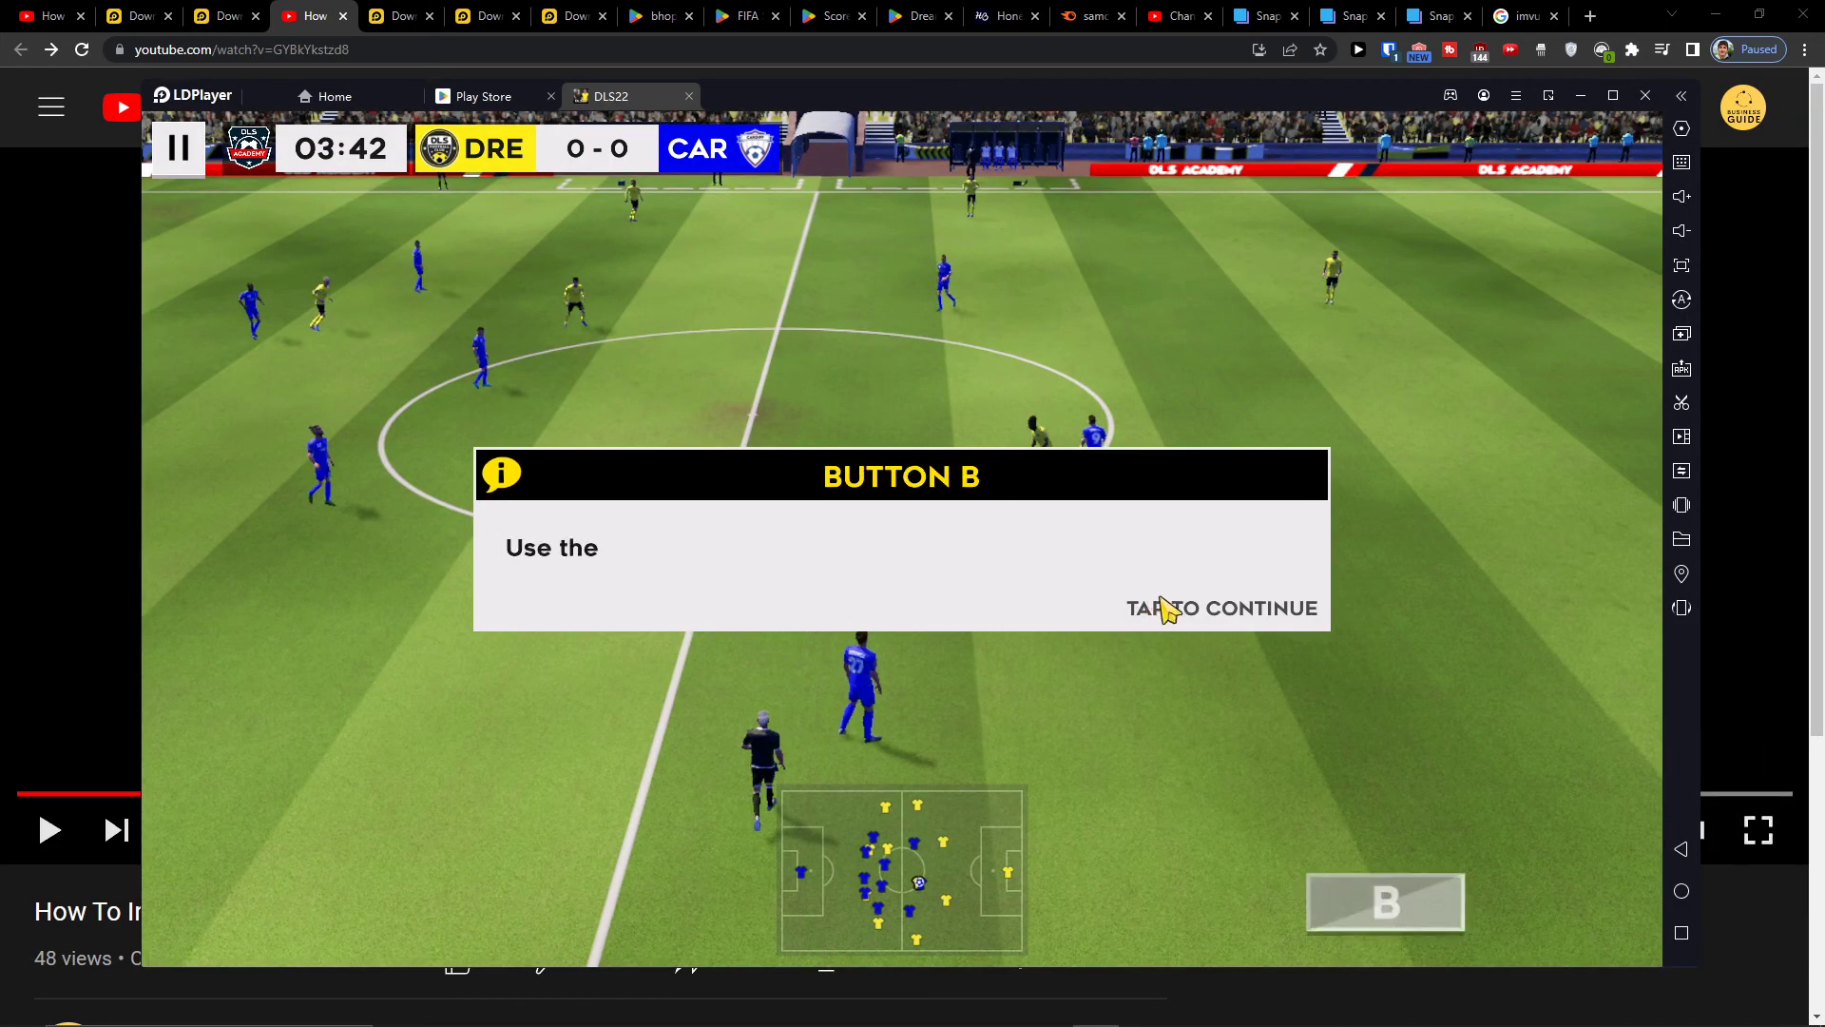
{"action": "left_click", "coordinate": [1163, 610]}
{"action": "left_click", "coordinate": [1162, 608]}
{"action": "left_click", "coordinate": [1162, 610]}
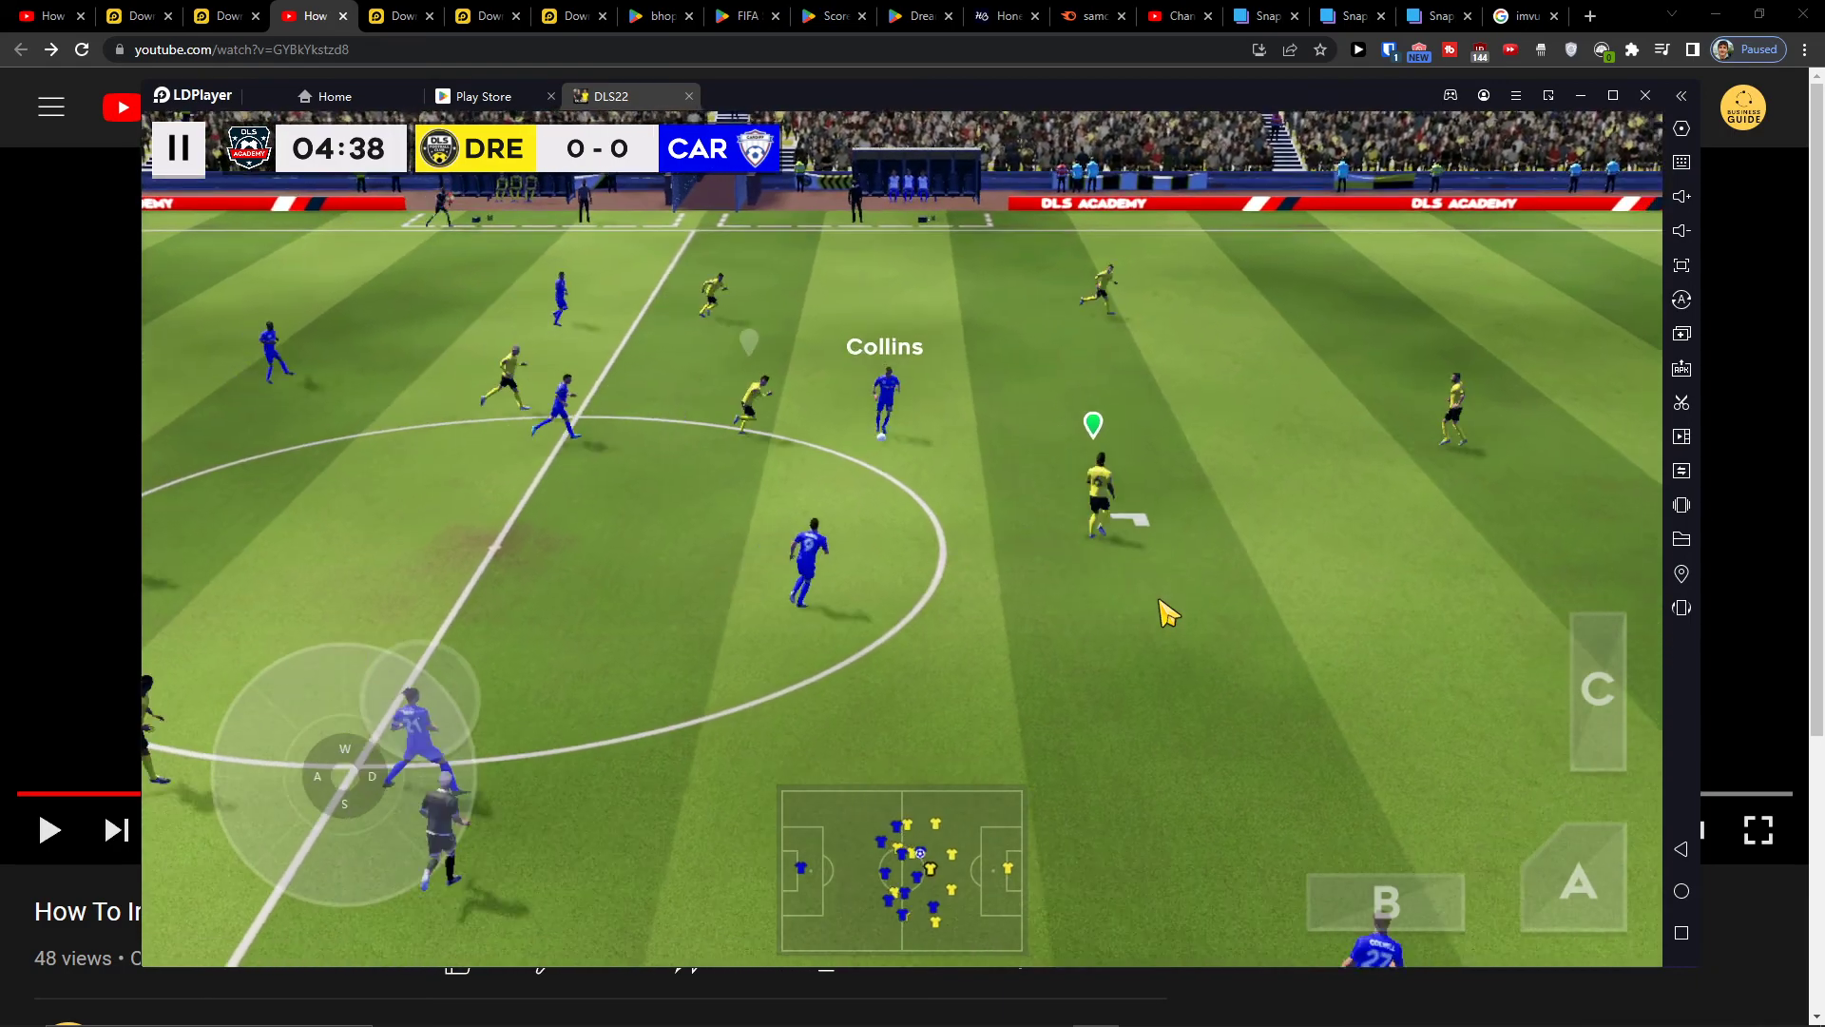
Defend against Cardiff's attack by steering the players with the mapped WASD movement control and using the game's B and C actions.
{"action": "key", "text": "w"}
{"action": "key", "text": "d"}
{"action": "left_click", "coordinate": [1384, 909]}
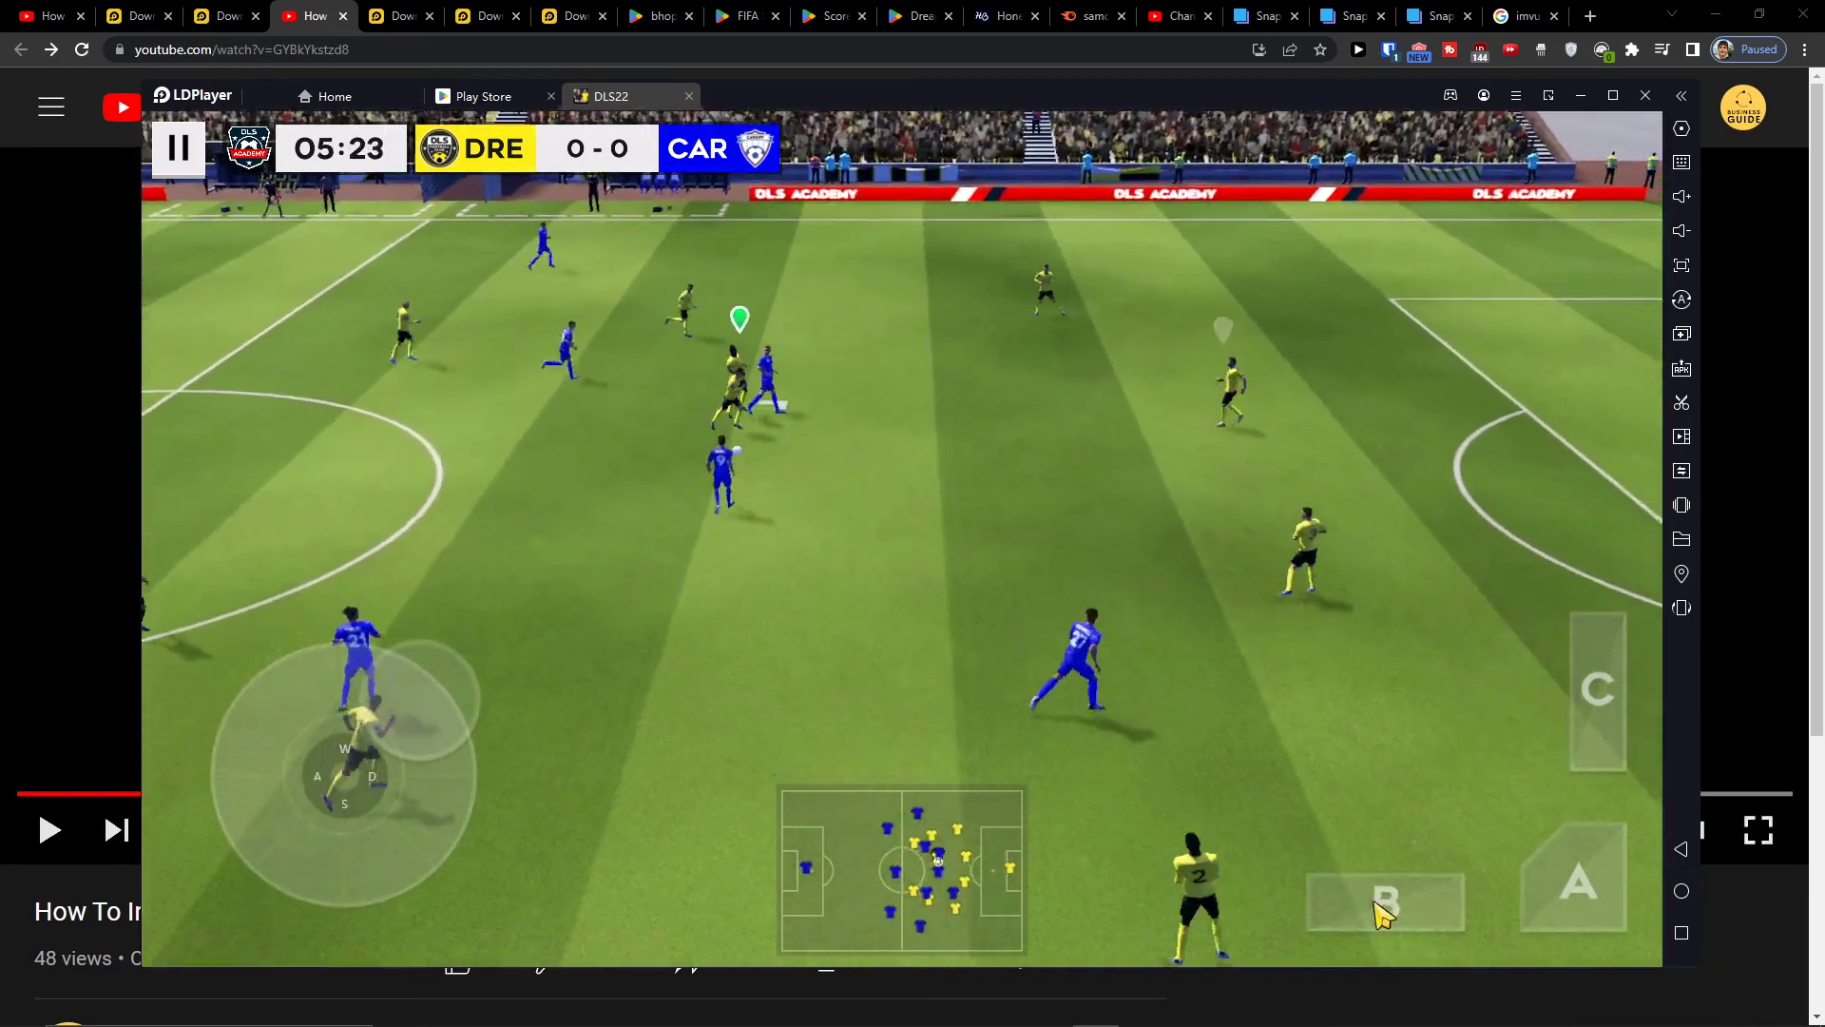
{"action": "key", "text": "s"}
{"action": "key", "text": "a"}
{"action": "key", "text": "d"}
{"action": "key", "text": "a"}
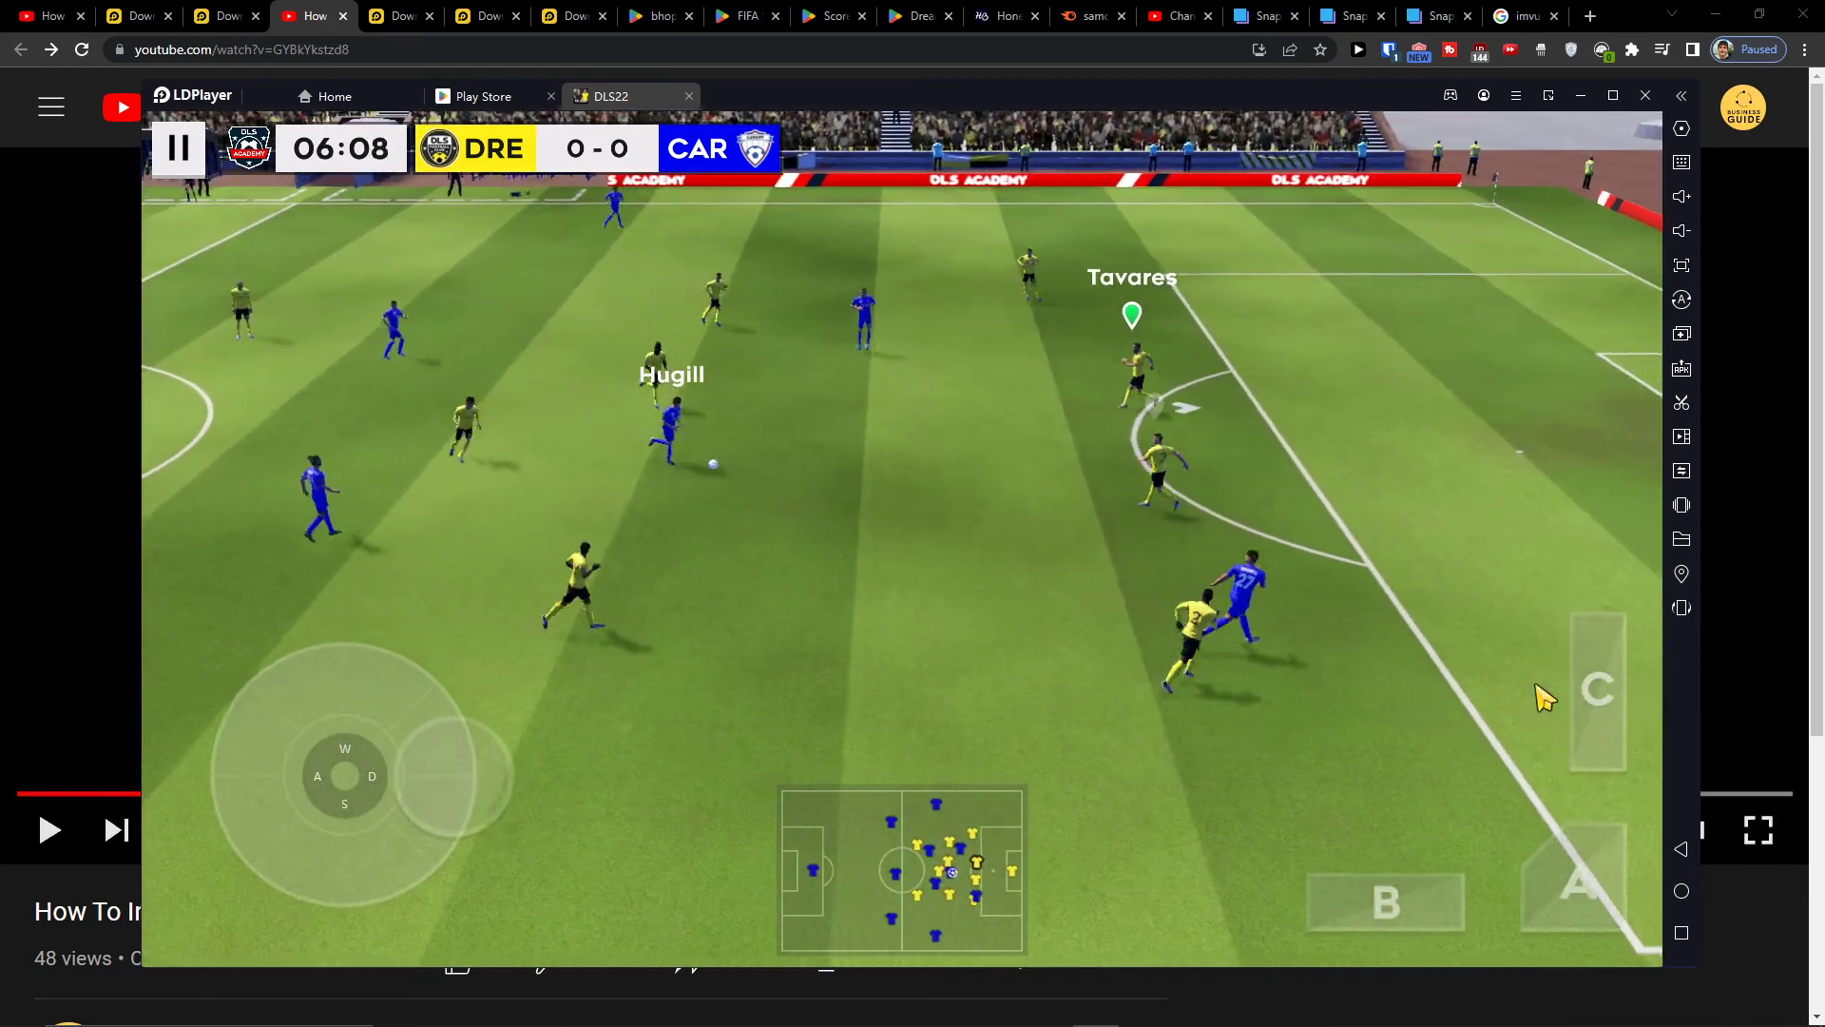
{"action": "left_click", "coordinate": [1406, 914]}
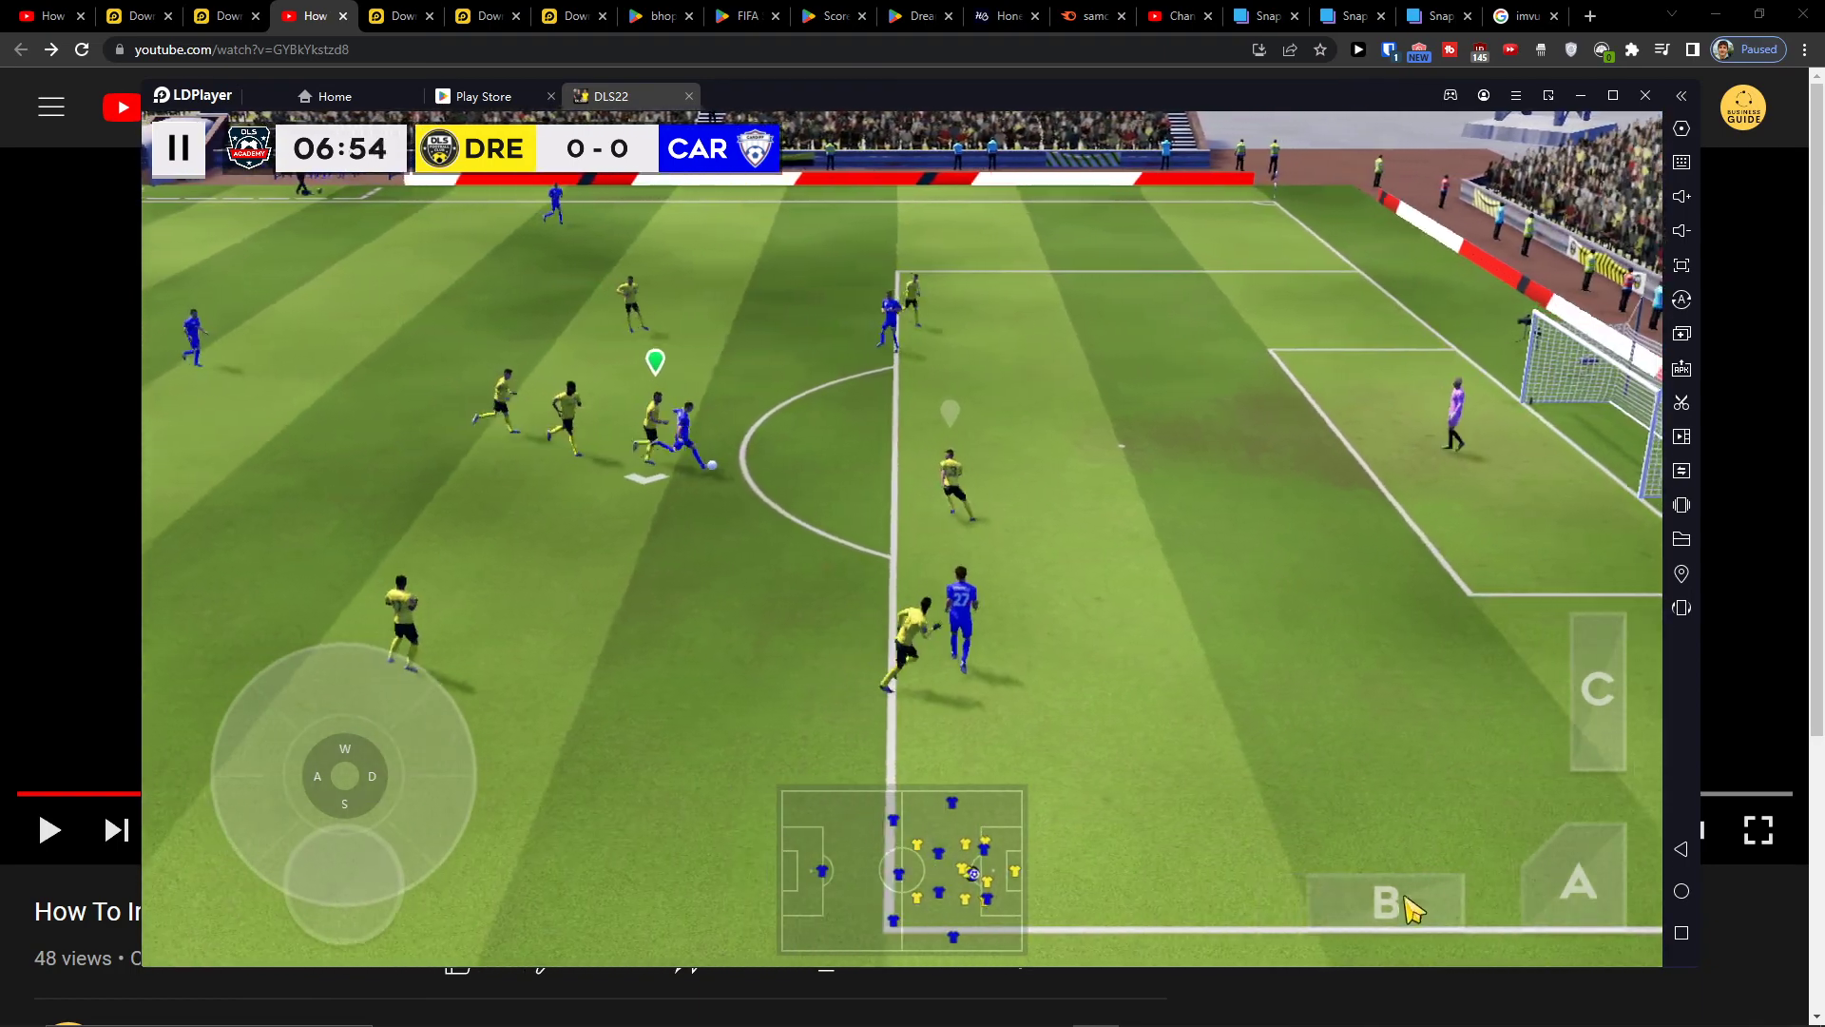
{"action": "key", "text": "d"}
{"action": "left_click", "coordinate": [1603, 753]}
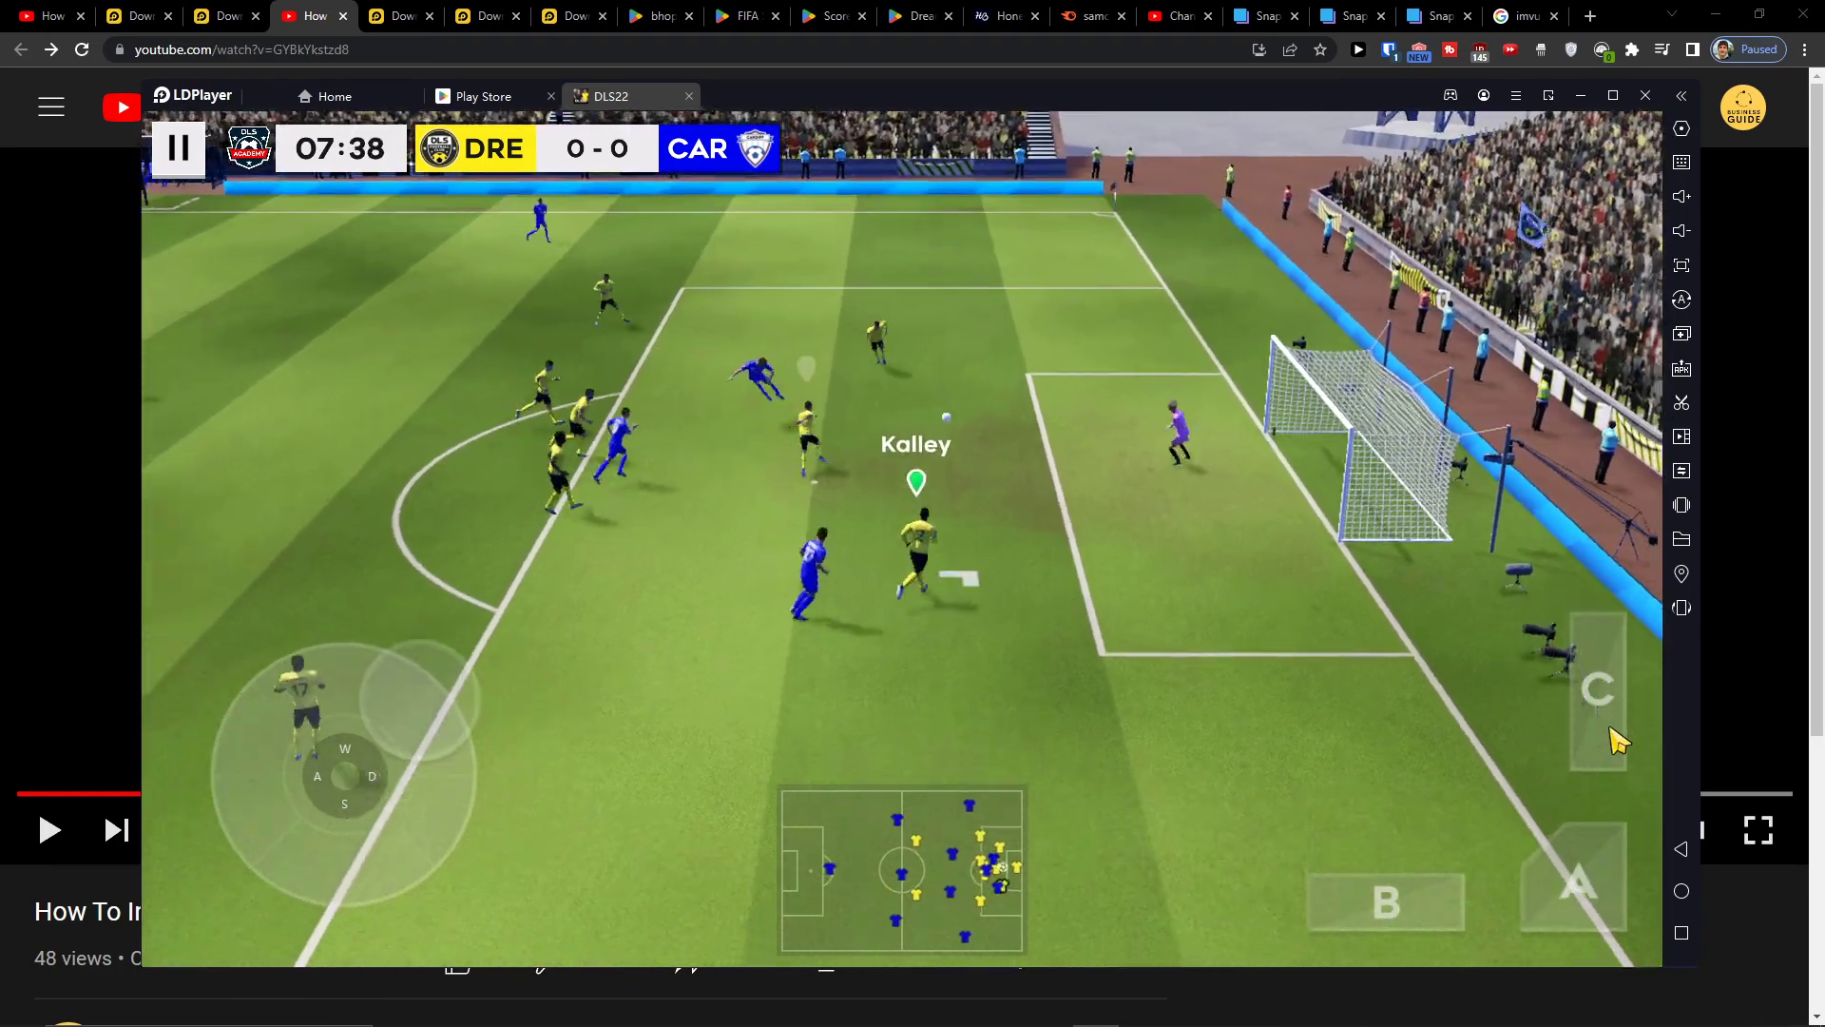